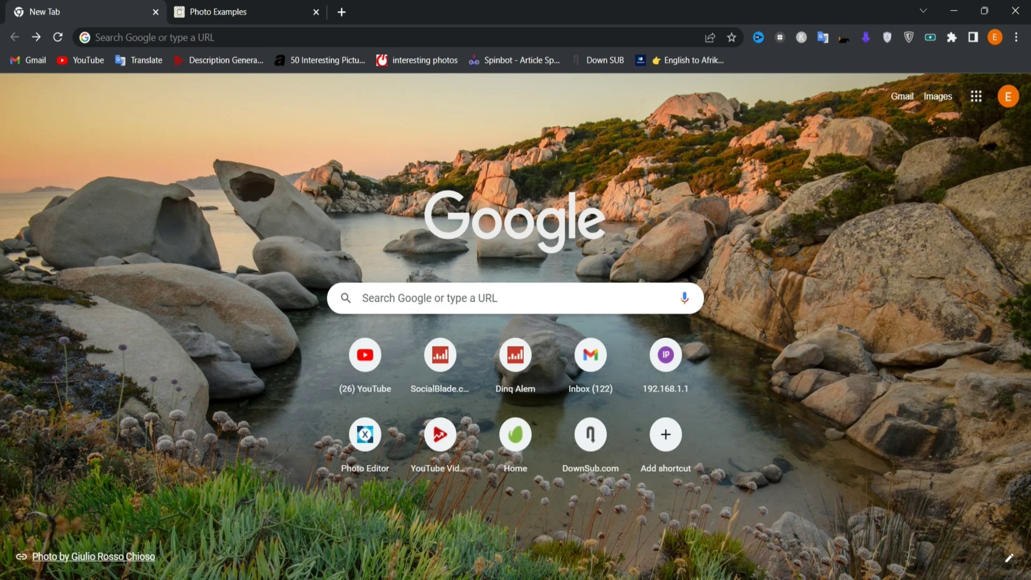
- Search Google for 'dv', open the Electronic Diversity Visa Program site and scroll to its Entry Form section
text(dv)
key(Return)
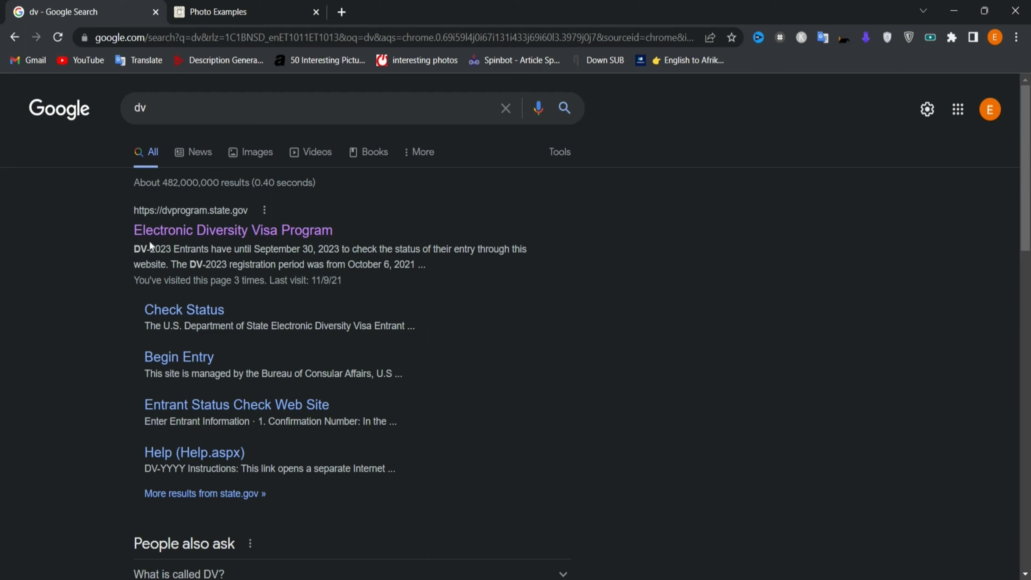
click(260, 234)
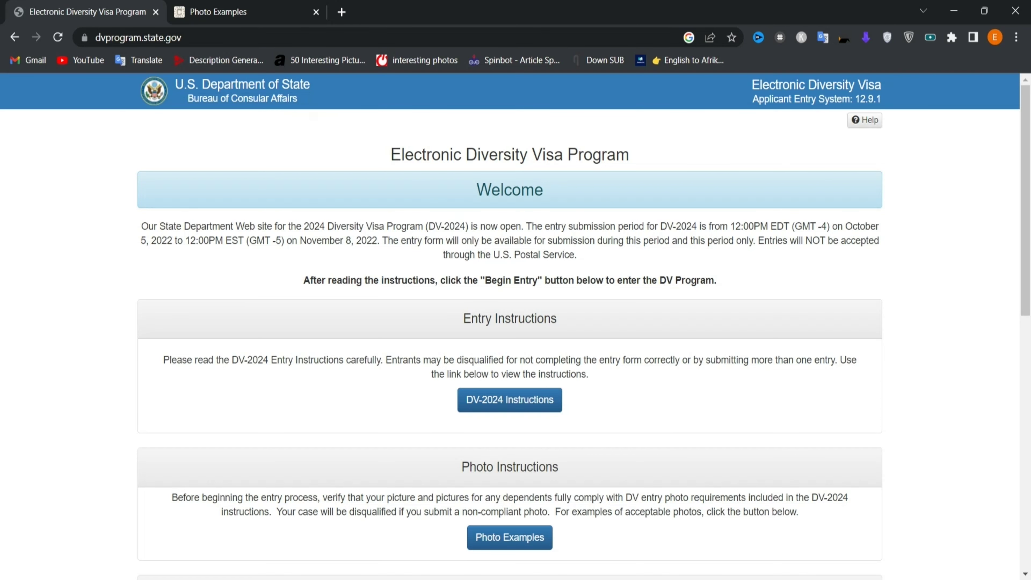
scroll(515, 310, down, 3)
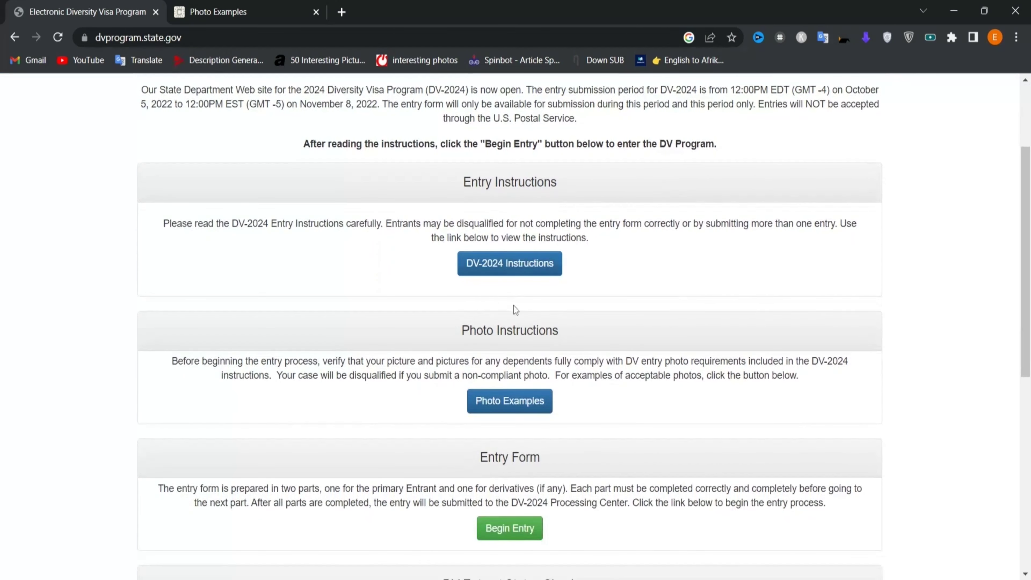
scroll(515, 317, down, 1)
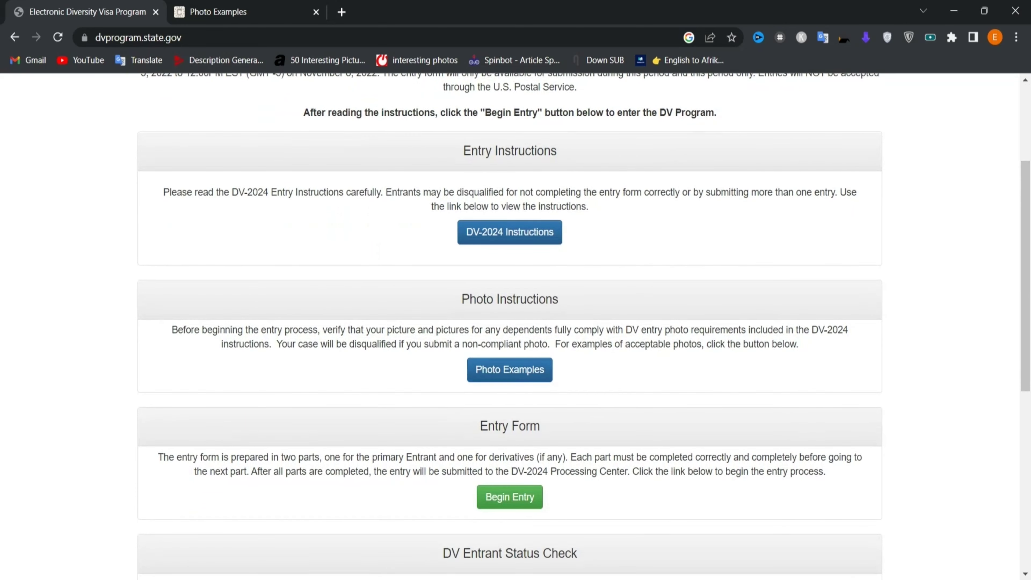
click(233, 12)
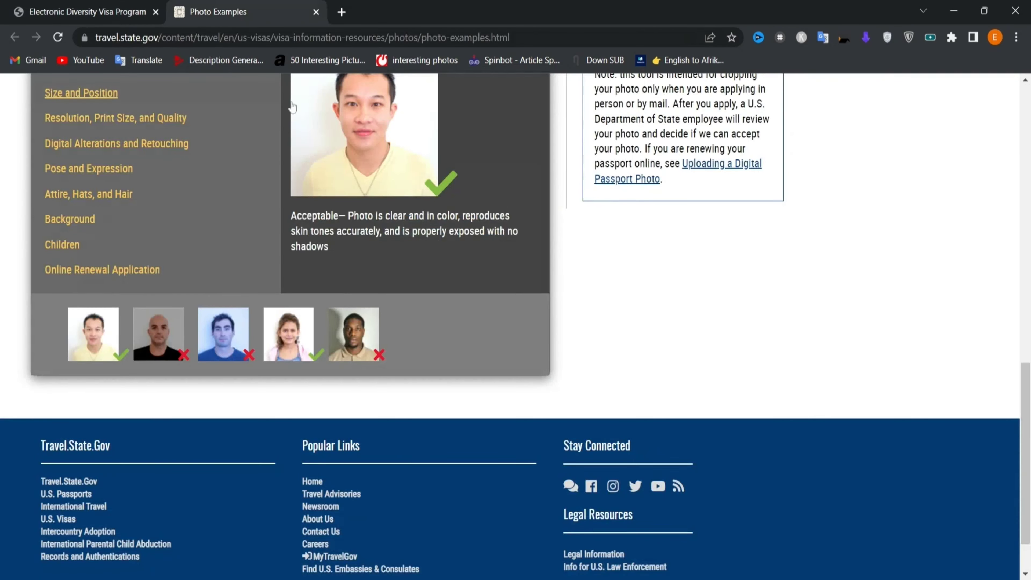
scroll(452, 275, up, 5)
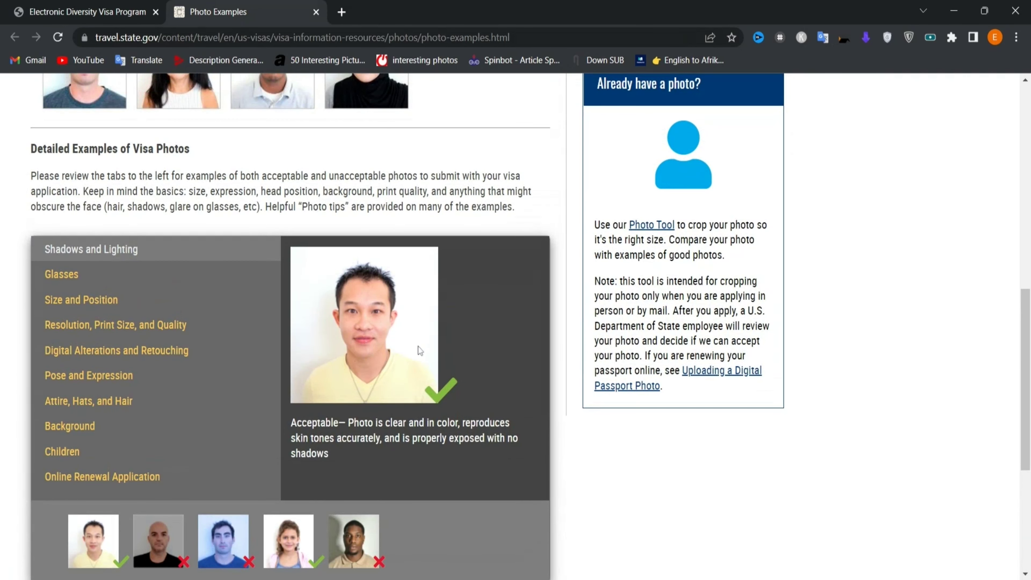
scroll(403, 407, down, 3)
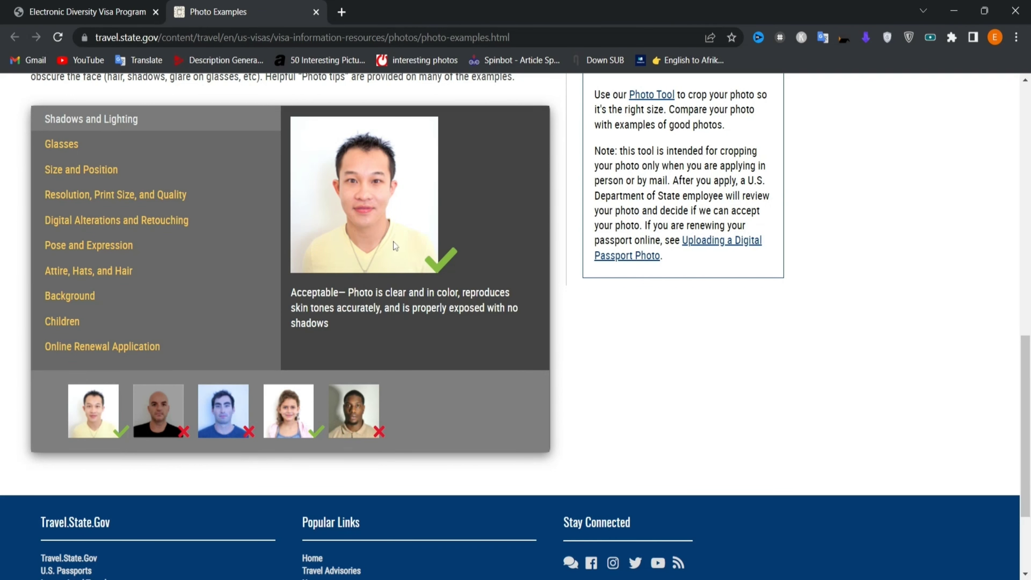
scroll(385, 237, up, 1)
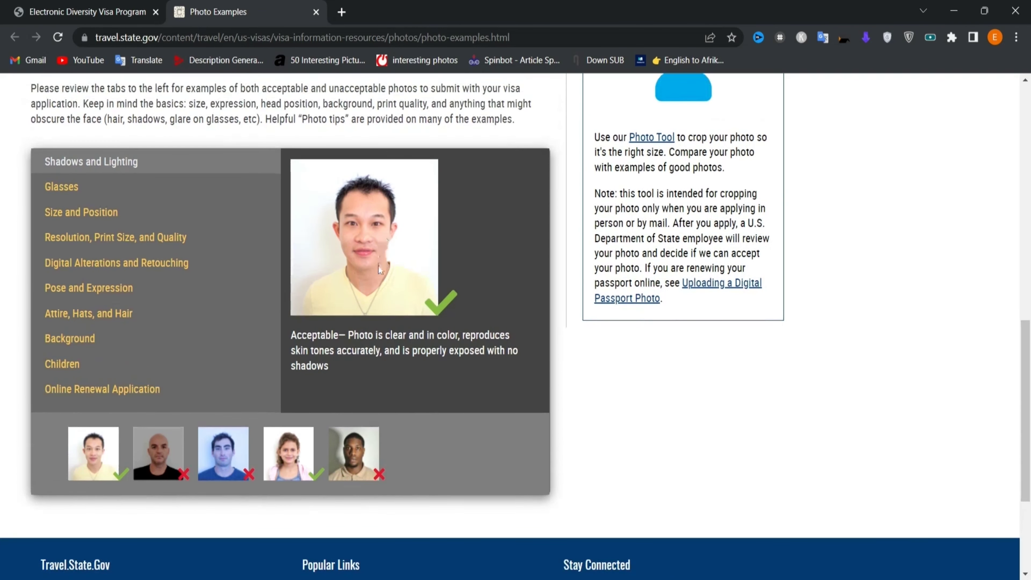
click(88, 12)
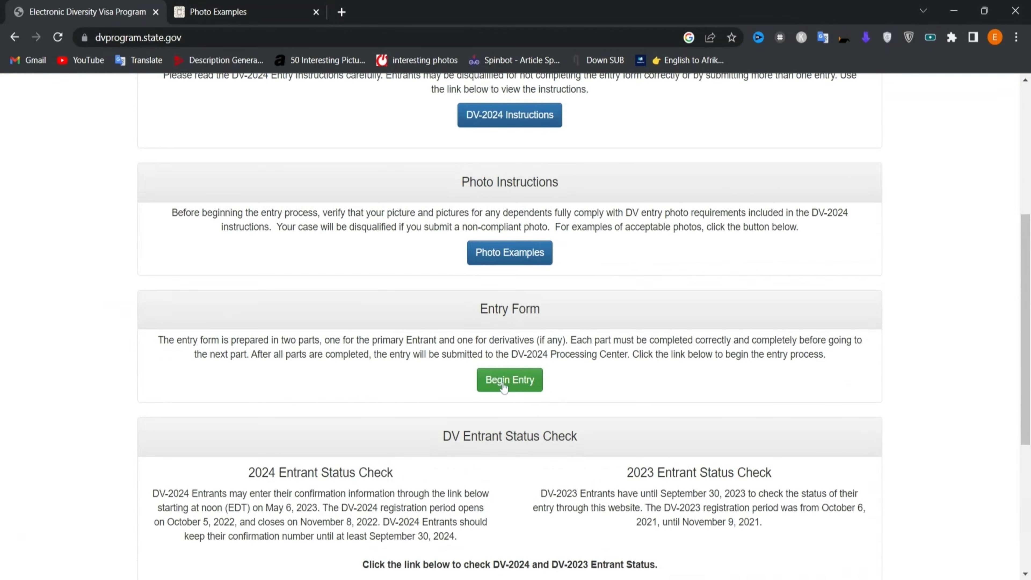
- Begin a new DV-2024 entry and enter the pictured authentication code
click(504, 380)
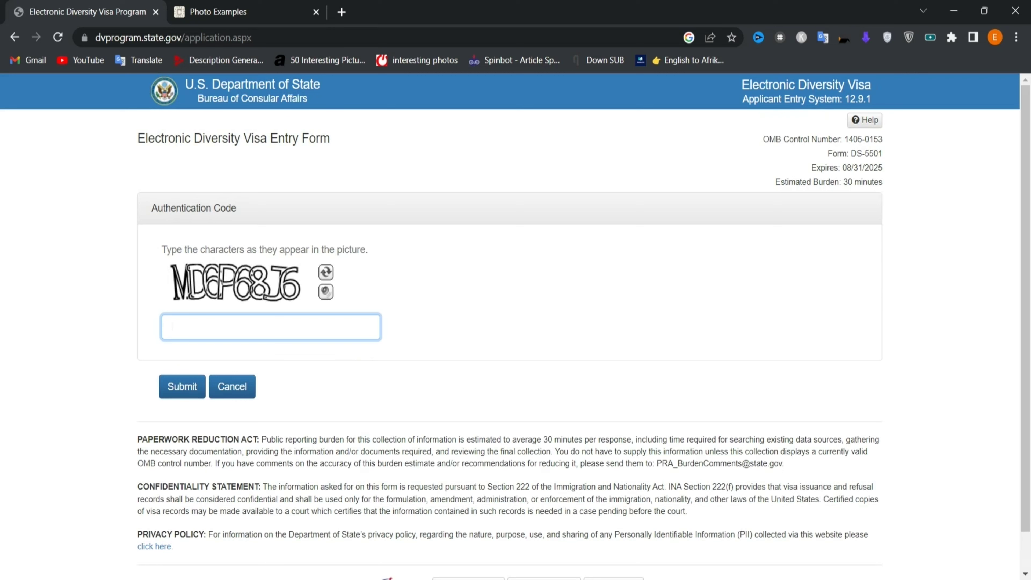
text(MD6P68J6)
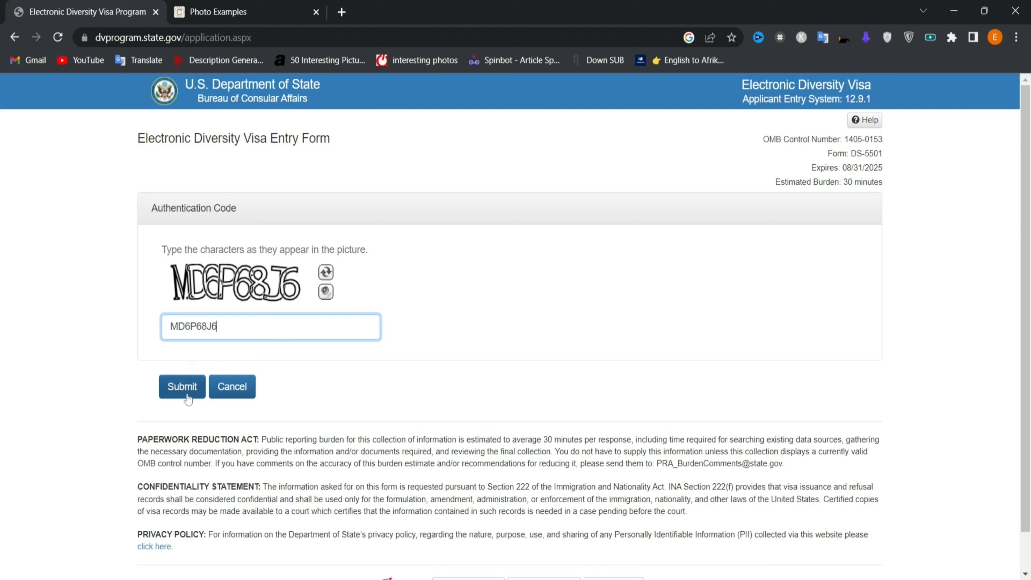
- Submit the code and enter the entrant's last, first and middle names in capitals
click(173, 388)
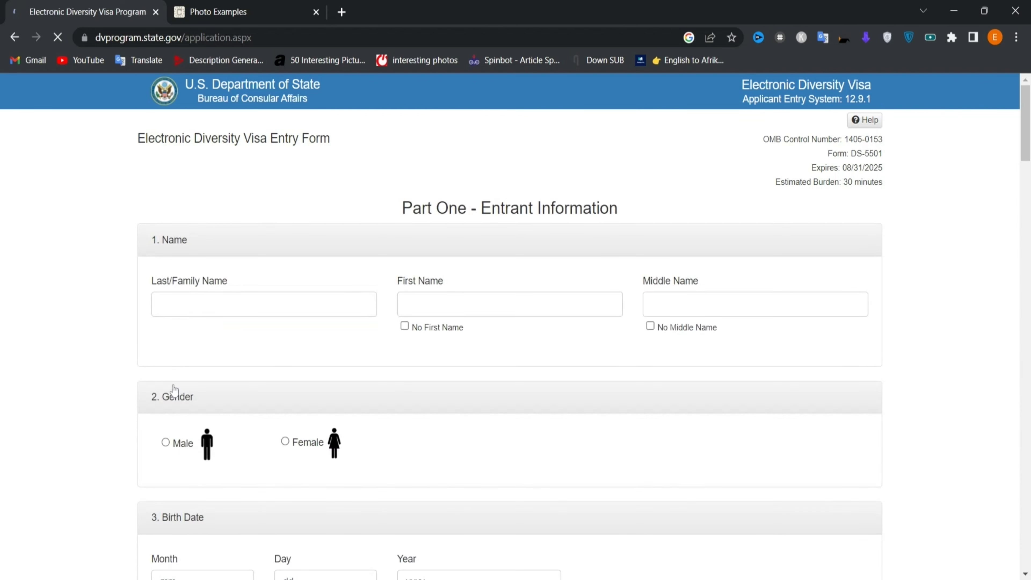
scroll(173, 389, down, 2)
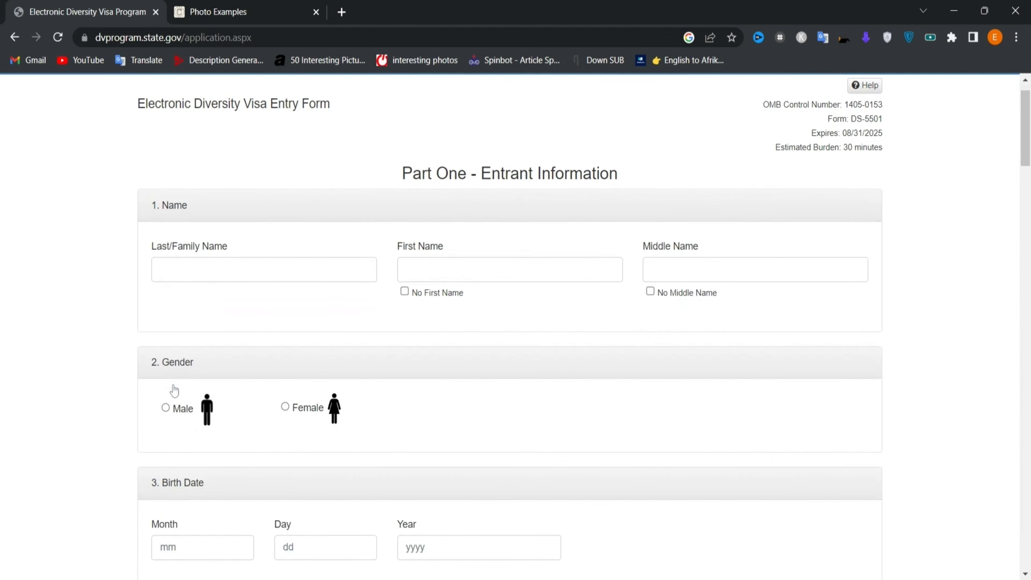
scroll(516, 324, down, 1)
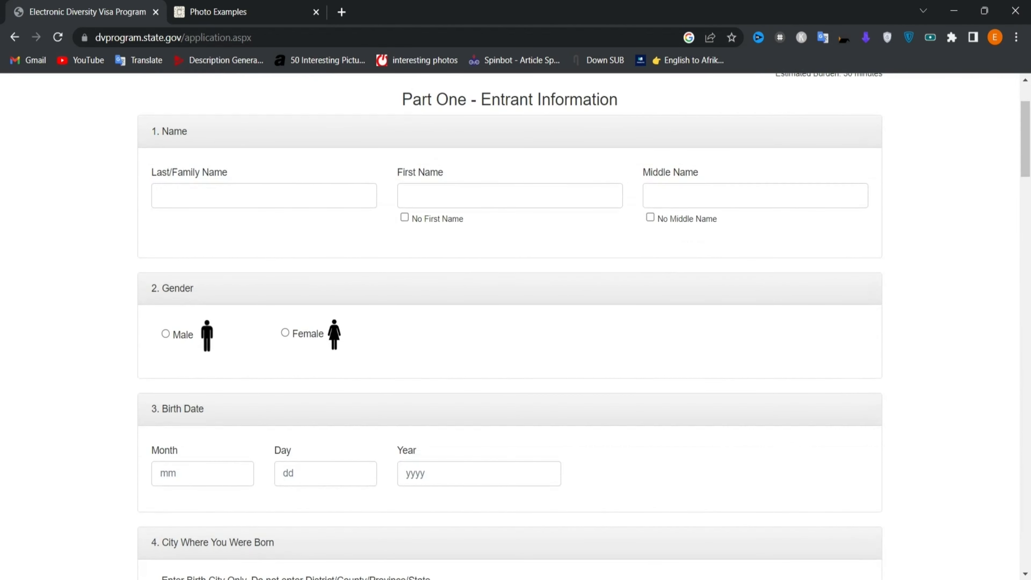
scroll(515, 325, down, 2)
scroll(182, 324, up, 5)
click(160, 303)
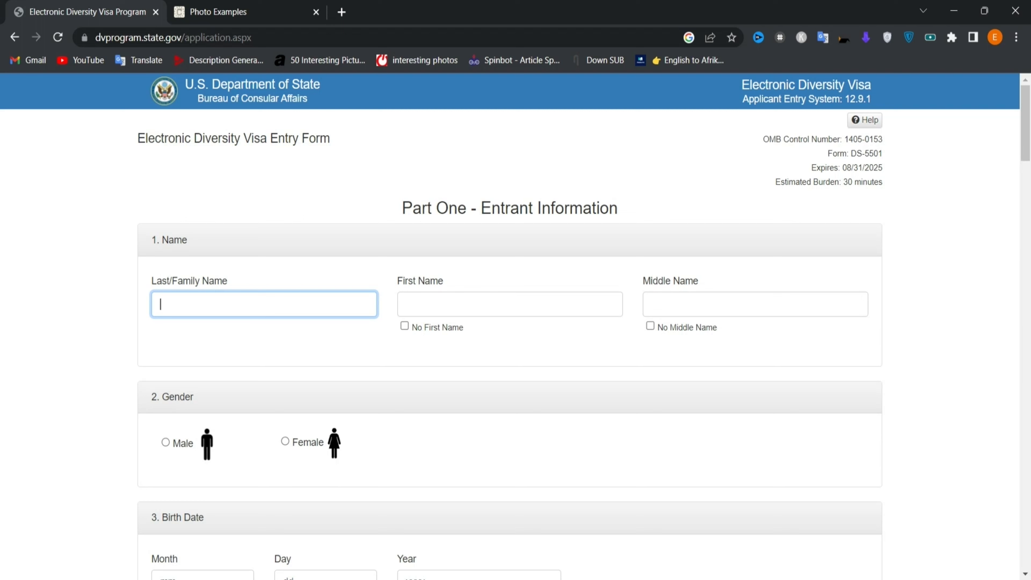
click(406, 304)
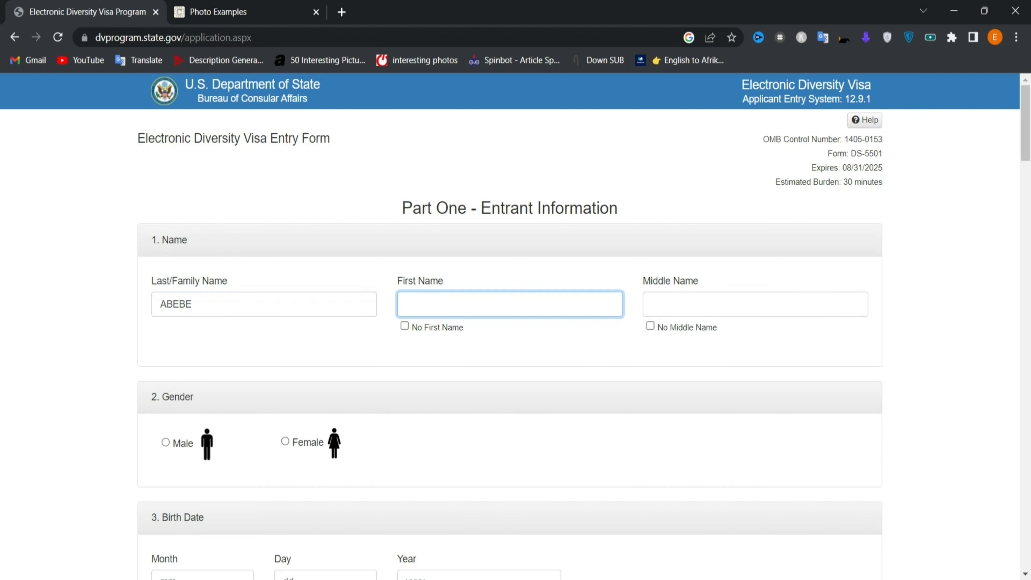
click(652, 305)
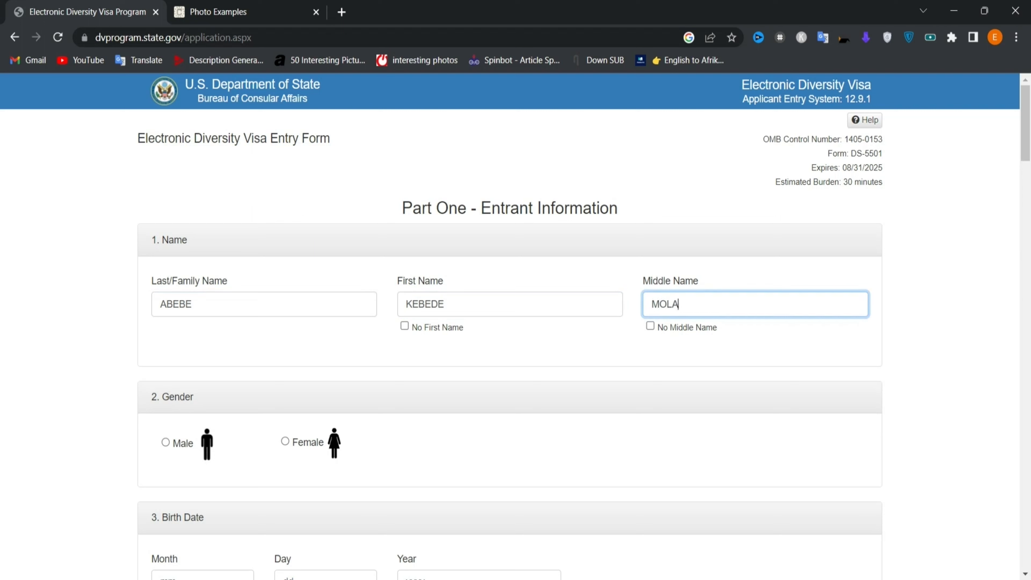
- Retype the middle, first and last names in title case
key(shift+Left)
key(shift+Left)
key(shift+Left)
key(BackSpace)
text(ola)
click(444, 304)
key(shift+Left)
key(shift+Left)
key(shift+Left)
key(shift+Left)
key(shift+Left)
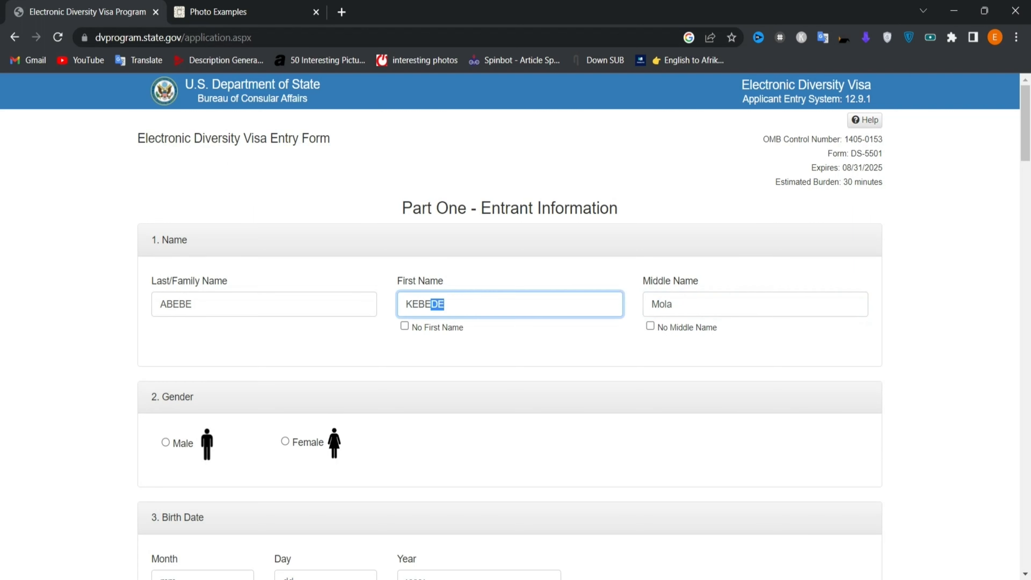
key(BackSpace)
text(ebede)
click(192, 303)
key(shift+Left)
key(shift+Left)
key(shift+Left)
key(shift+Left)
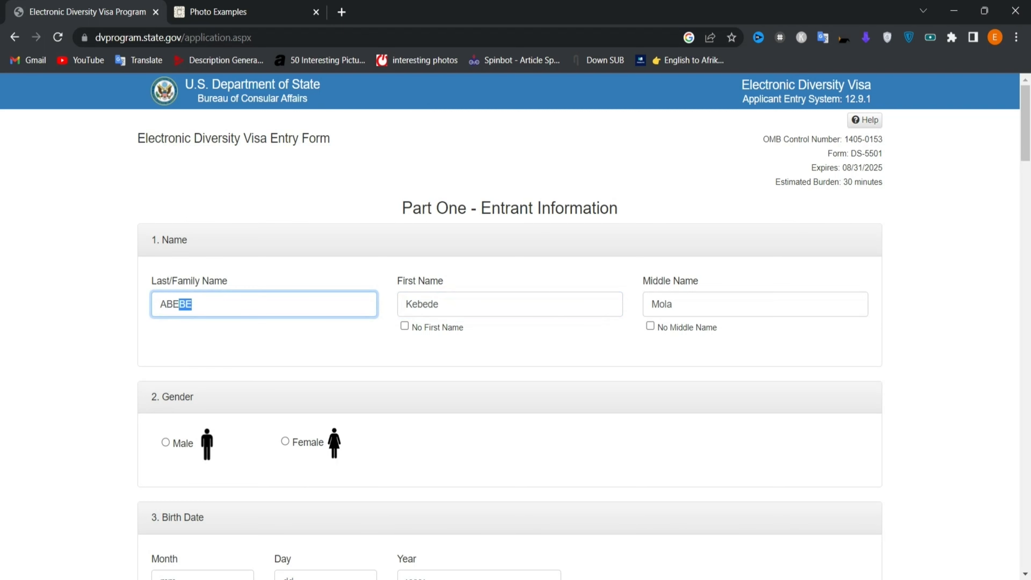
key(BackSpace)
text(bebe)
- Set gender to Male, select the birth month box, and open a new browser tab
scroll(210, 336, down, 2)
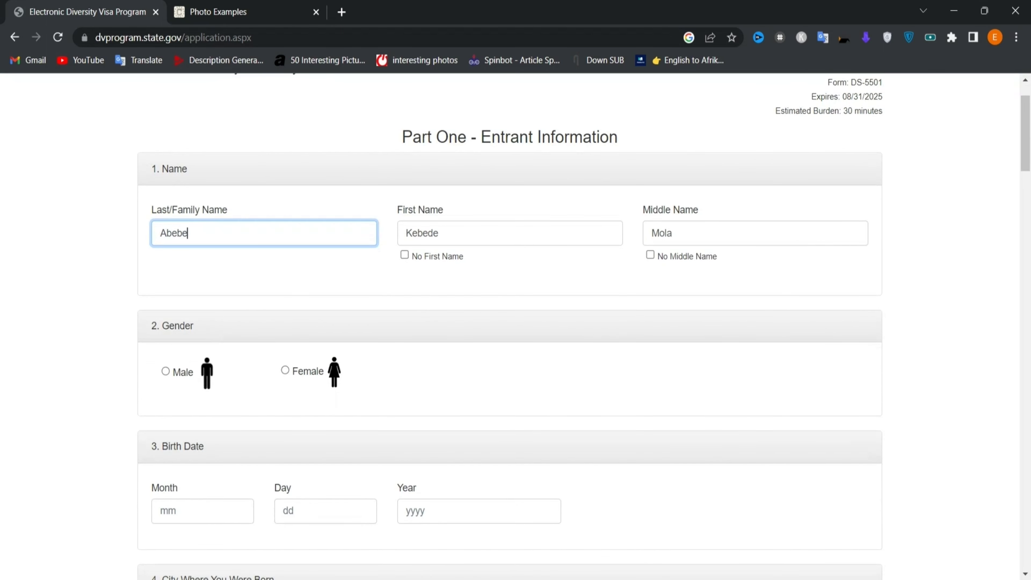
scroll(195, 289, down, 1)
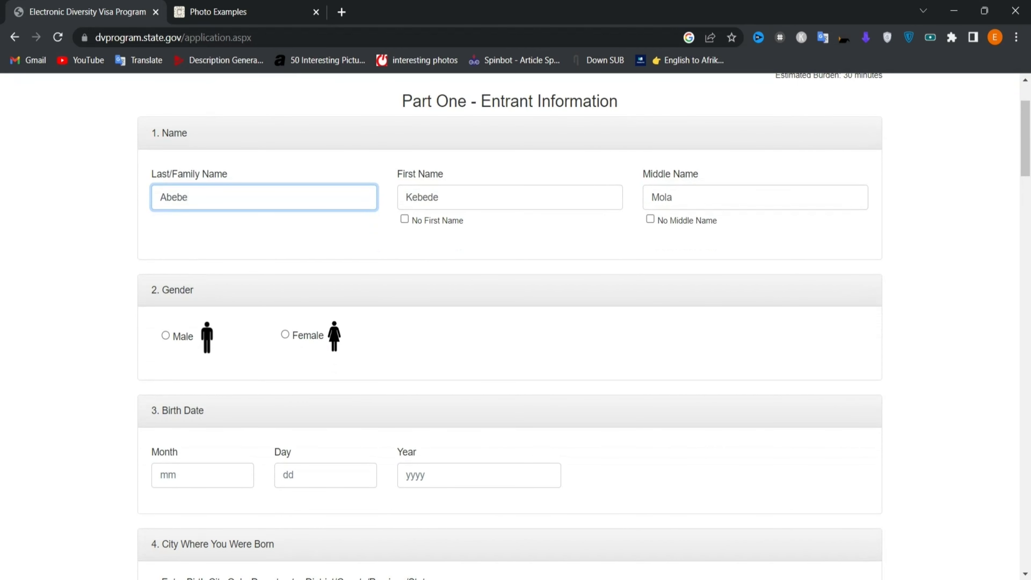
scroll(238, 205, down, 1)
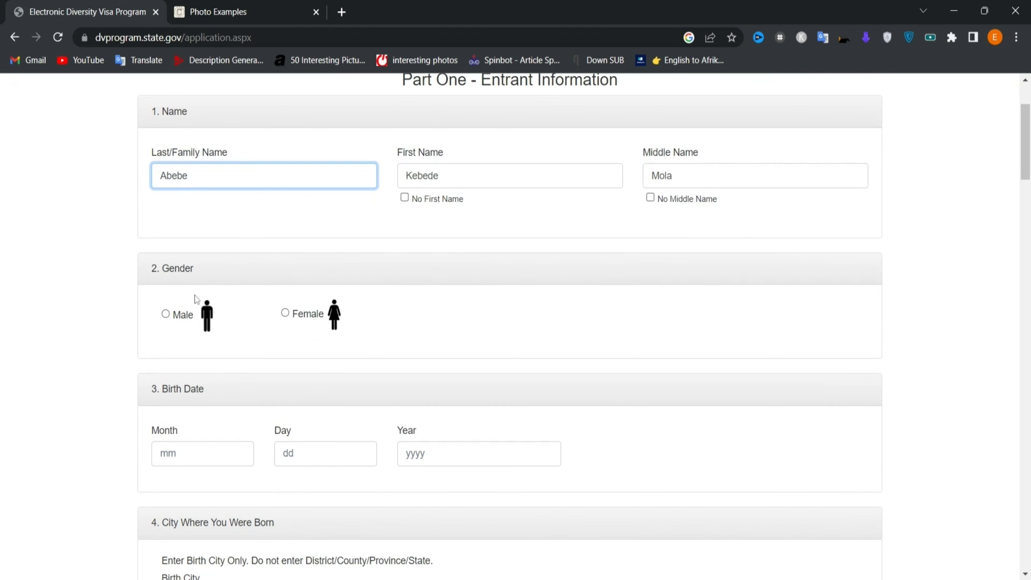
click(166, 315)
scroll(165, 314, down, 3)
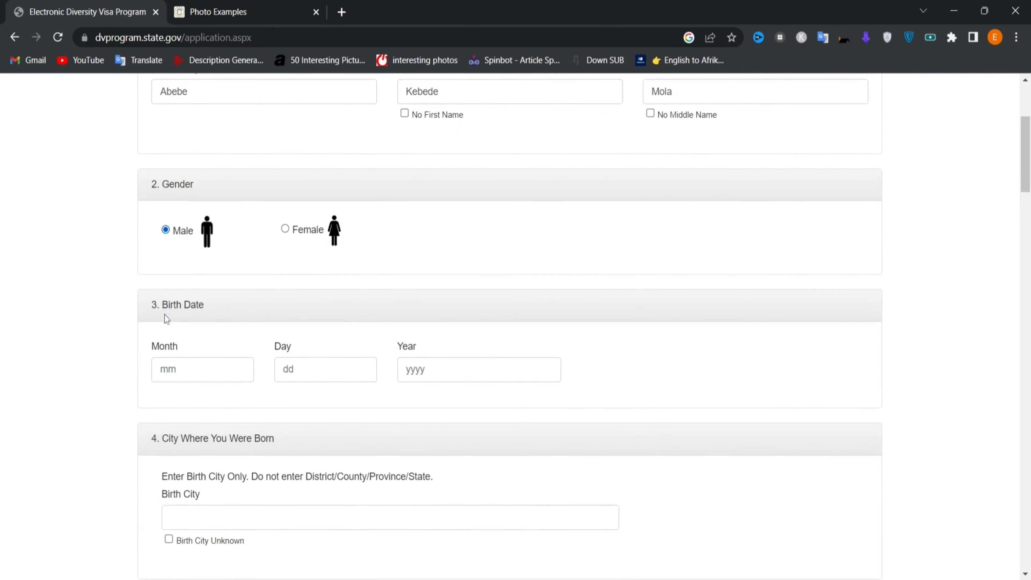
click(160, 354)
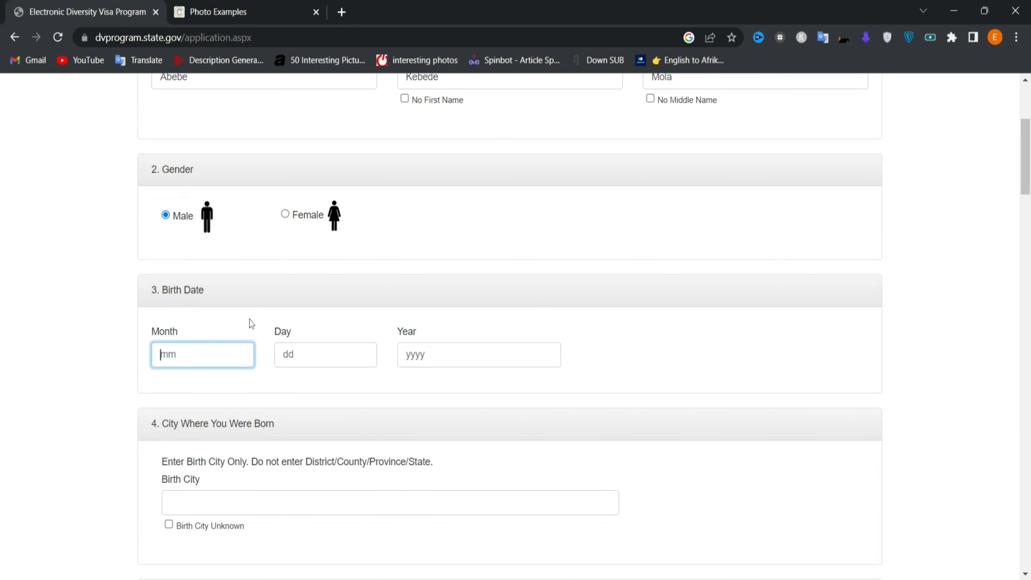
click(342, 18)
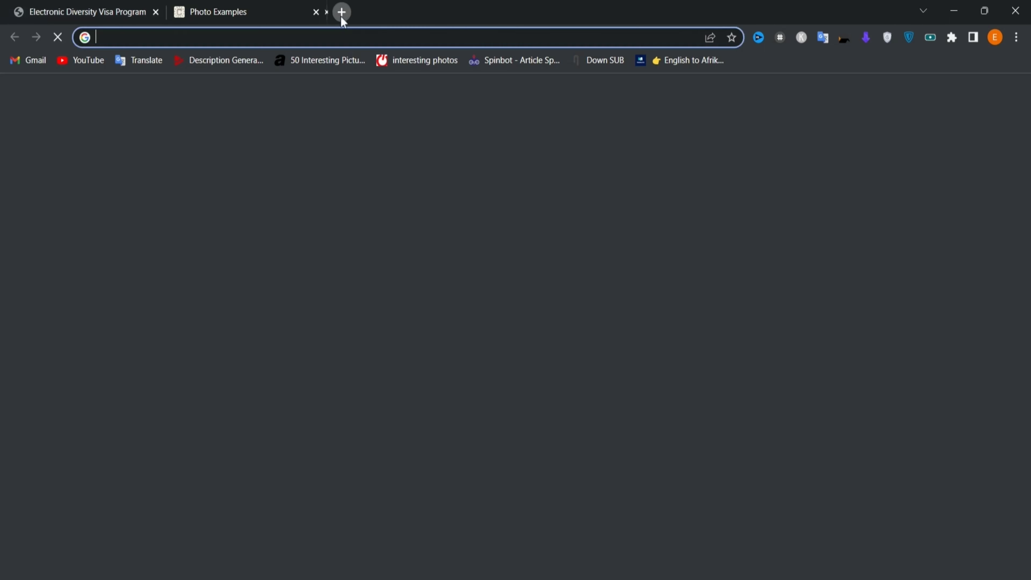
- Search Google for 'ethiopian calander to gregorian calander' and open the MetaAppz converter
text(ethiopian c)
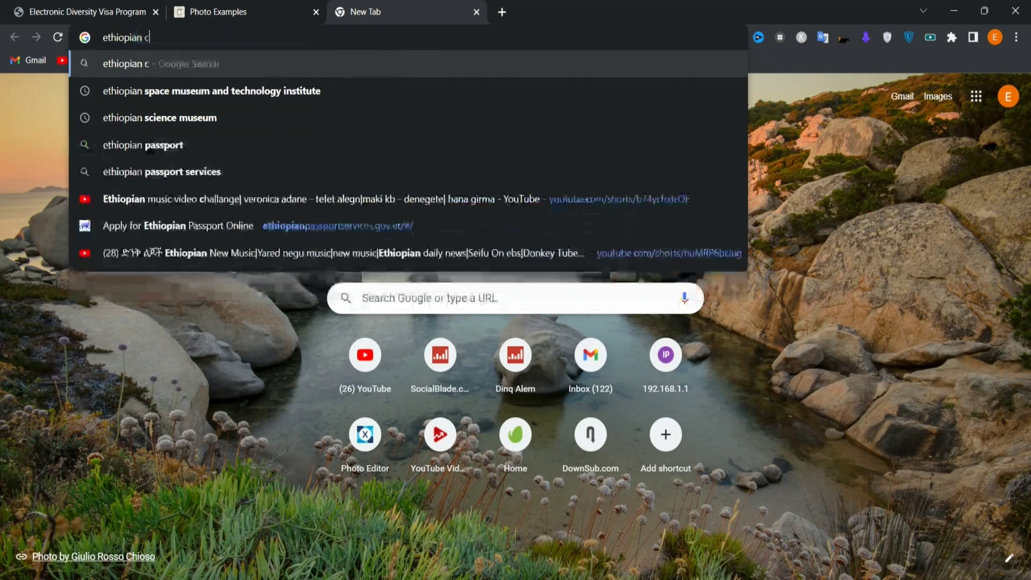
text(alander )
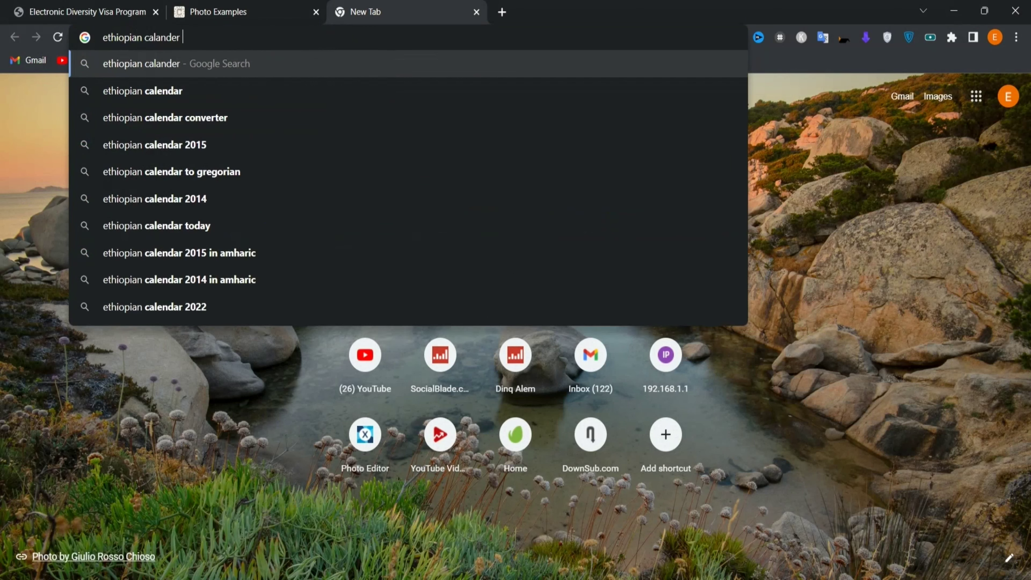
text(to gre)
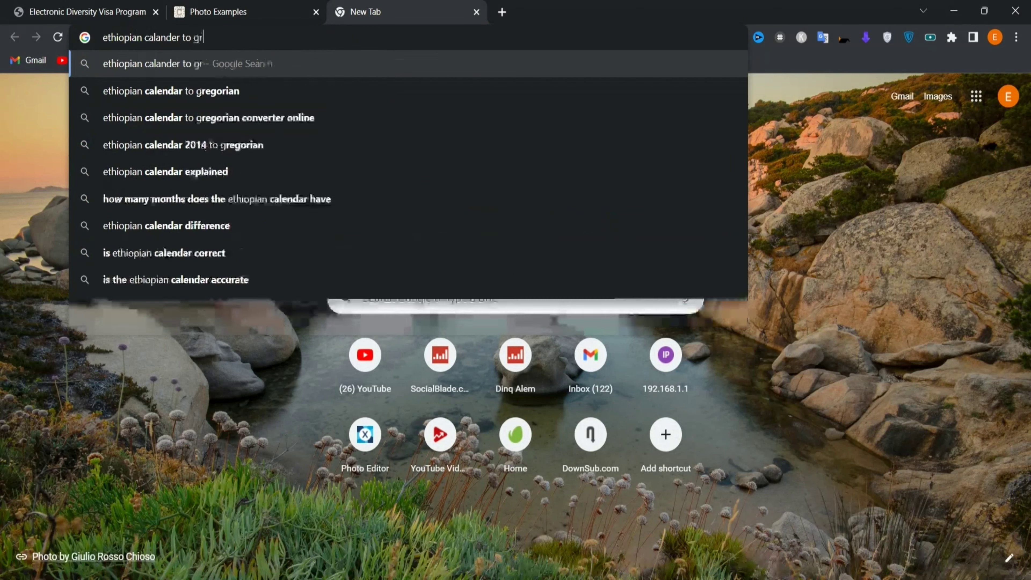
text(gorian calander)
key(Return)
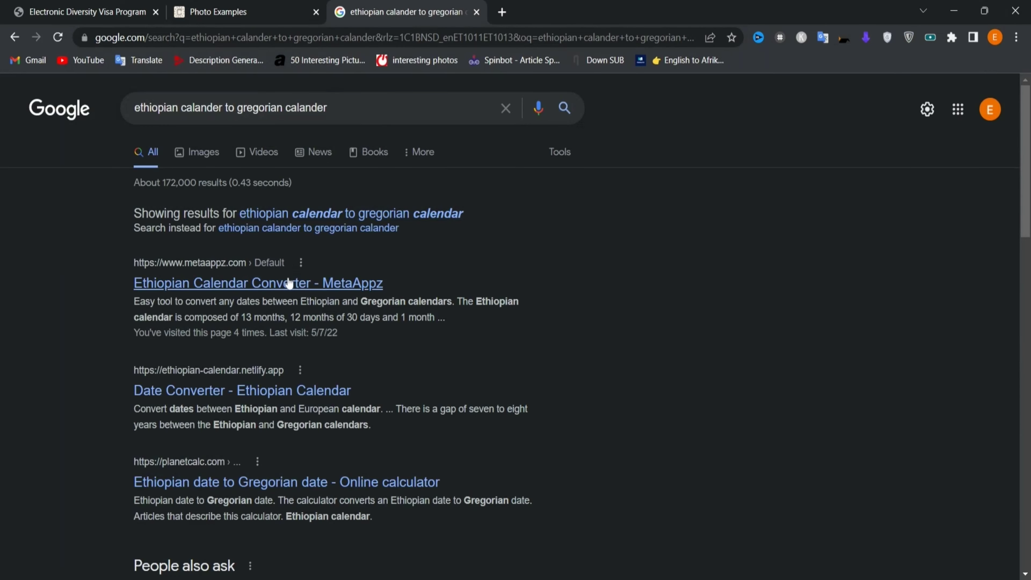
click(289, 287)
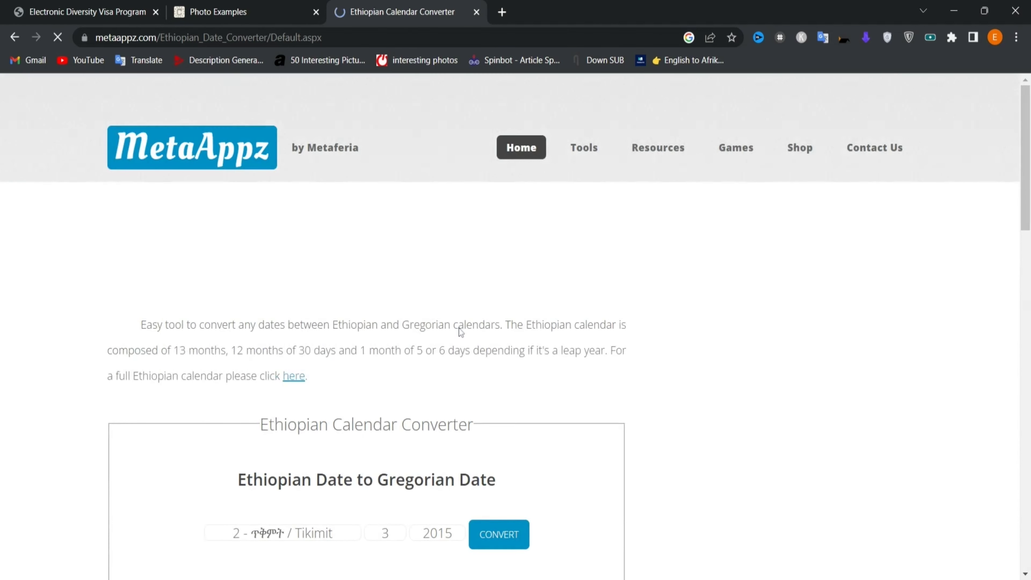
scroll(461, 332, down, 5)
scroll(461, 332, down, 1)
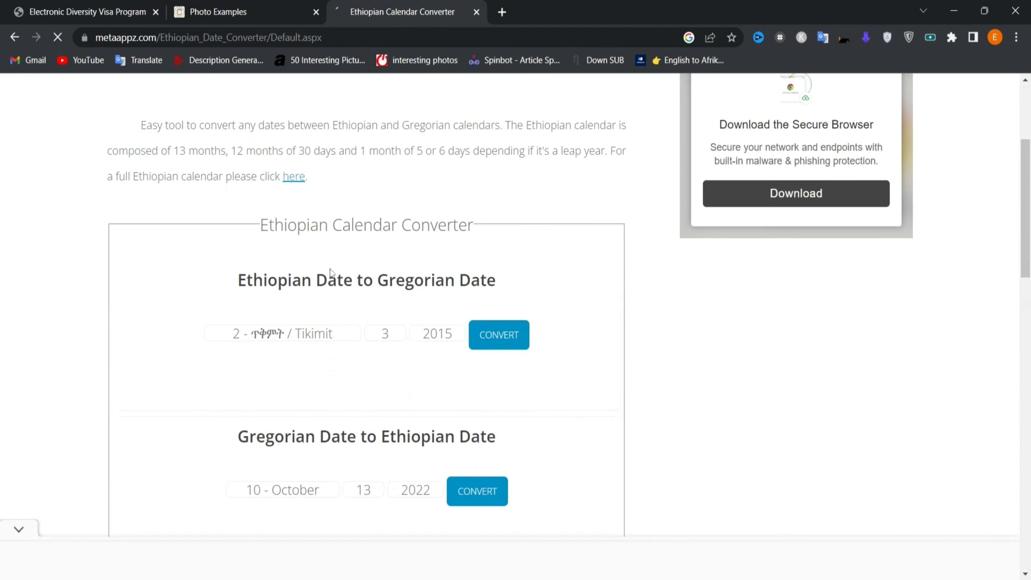
scroll(348, 316, down, 2)
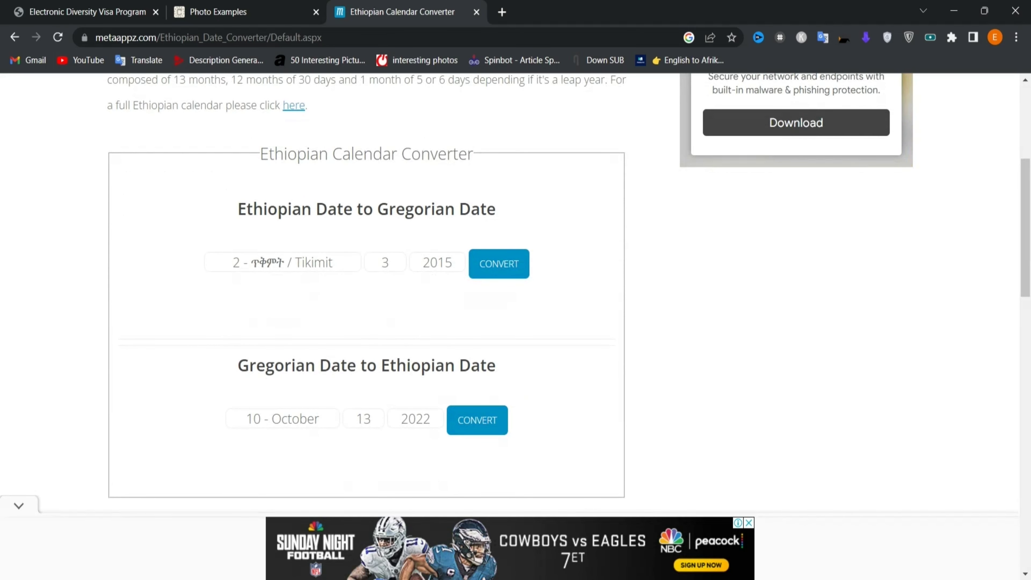
- Convert the Ethiopian date month 5 - Tir, day 10, year 1998 to Gregorian
click(324, 264)
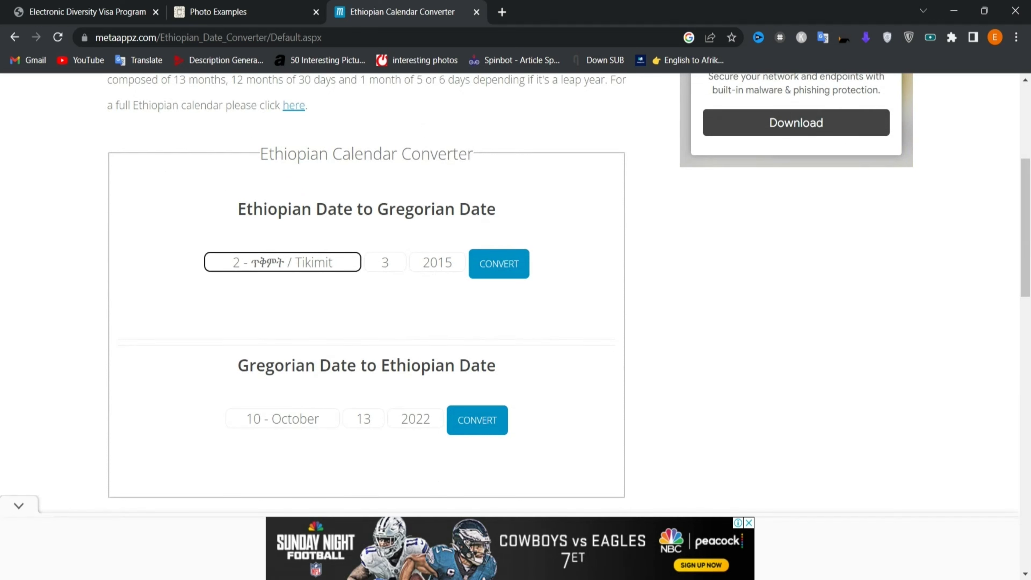
key(Down)
key(Down)
key(Down)
click(381, 270)
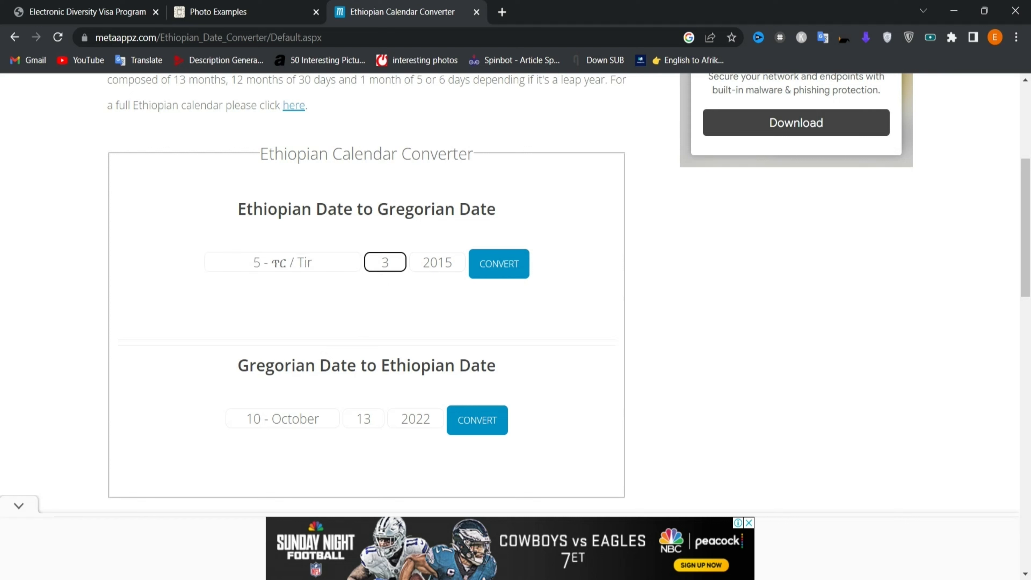
key(BackSpace)
text(10)
click(445, 270)
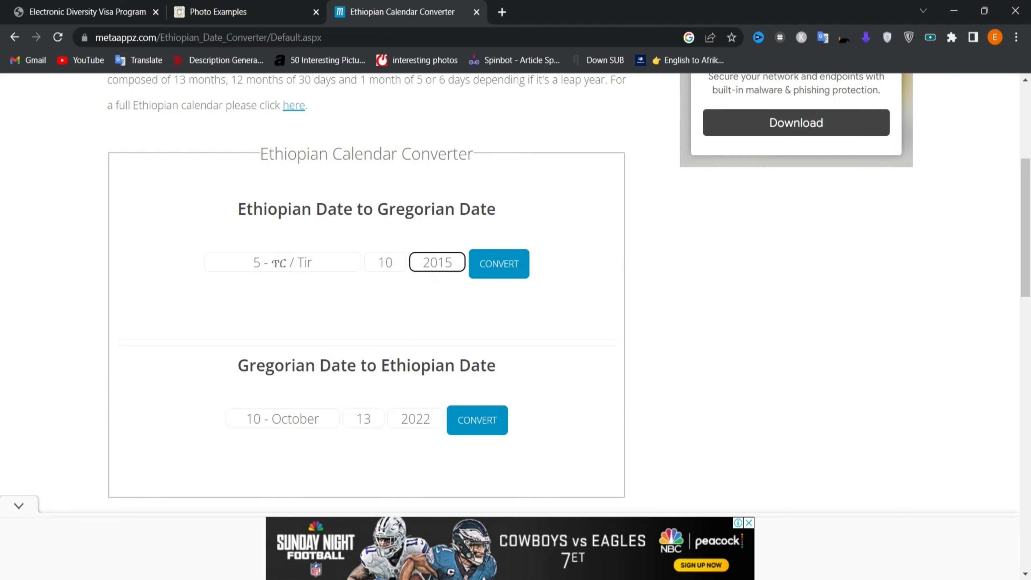
text(1941)
key(BackSpace)
key(BackSpace)
text(98)
click(506, 268)
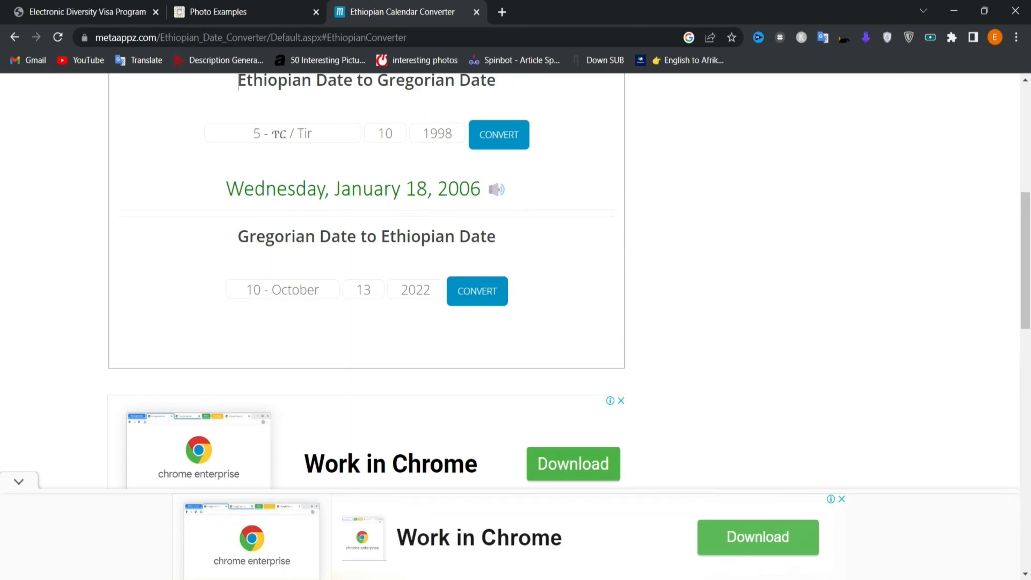
- Review the converted Gregorian date, Wednesday, January 18, 2006
drag(481, 189, 340, 188)
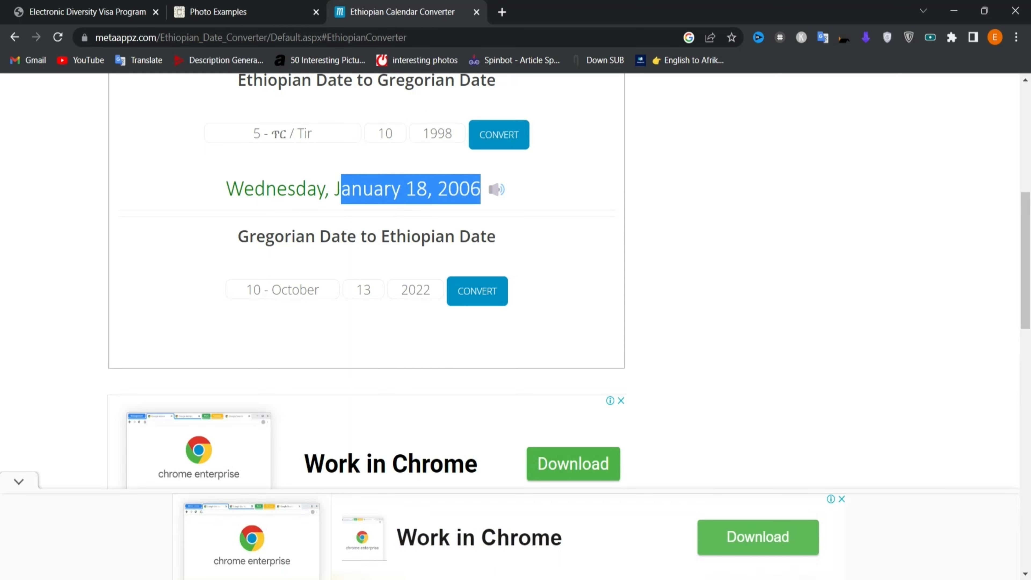
click(325, 260)
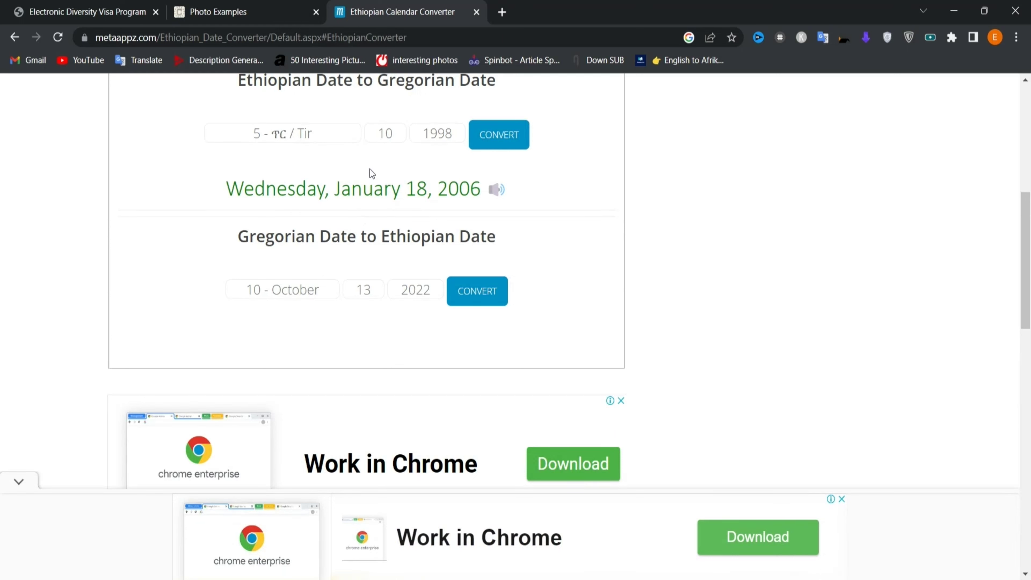
click(303, 292)
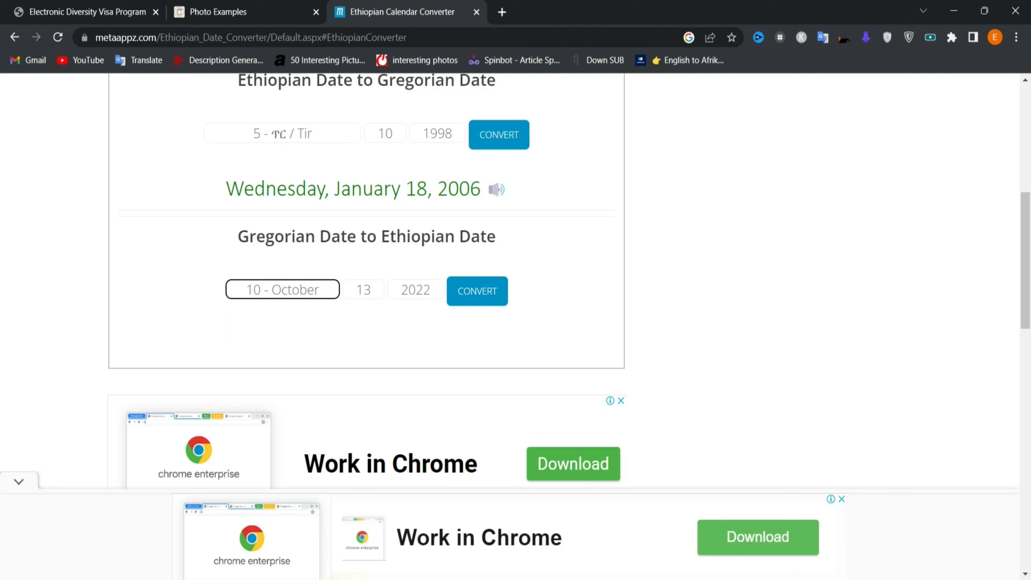
click(386, 349)
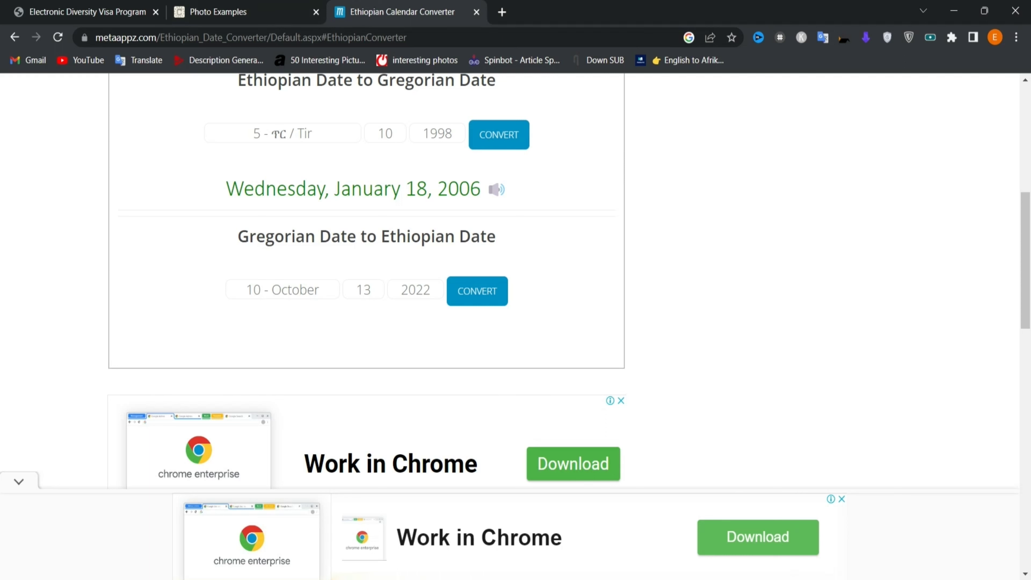
scroll(367, 319, up, 1)
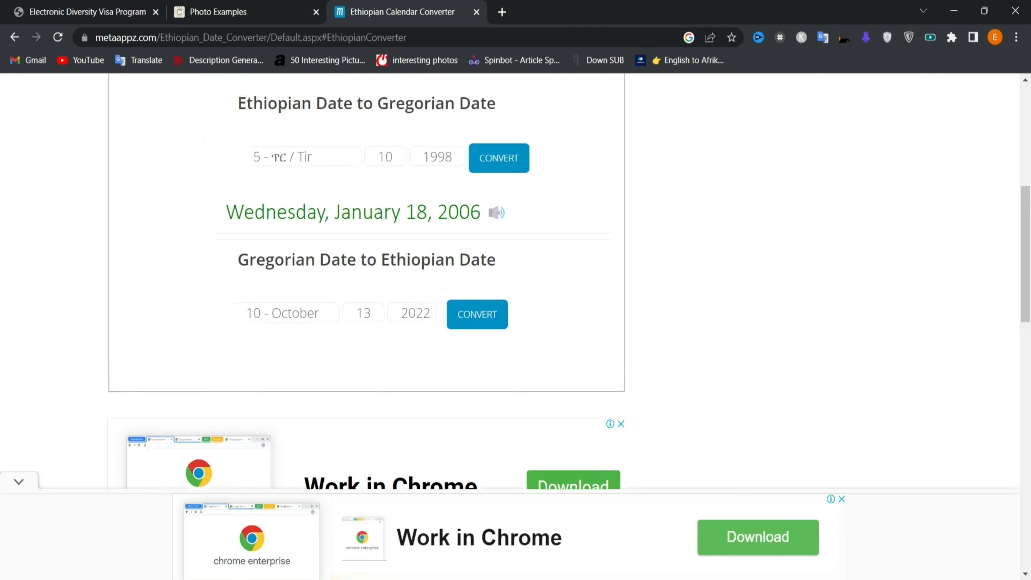
- Enter birth month 01 and day 18, checking the converter tab in between
click(210, 5)
click(82, 7)
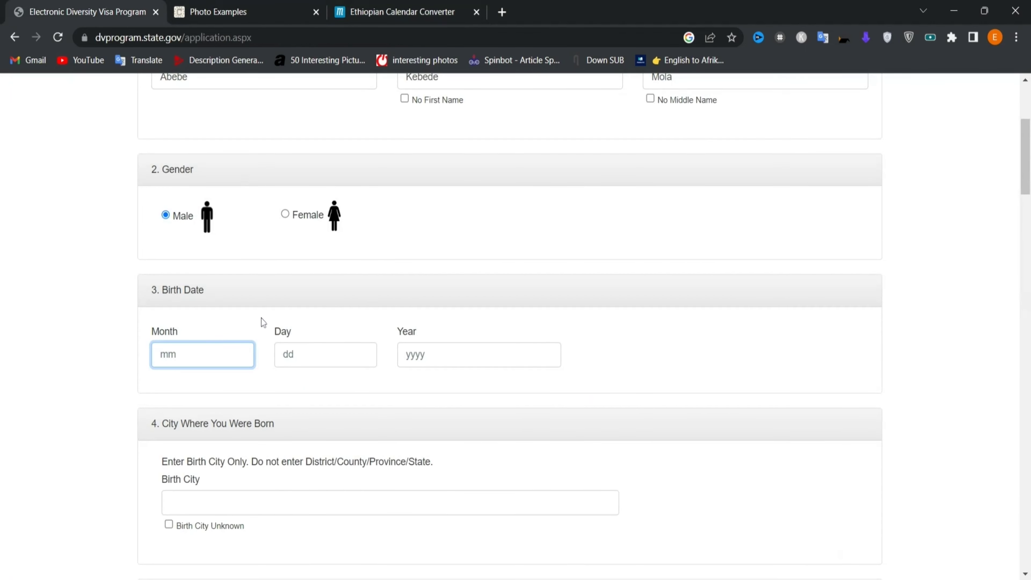
text(01)
key(Tab)
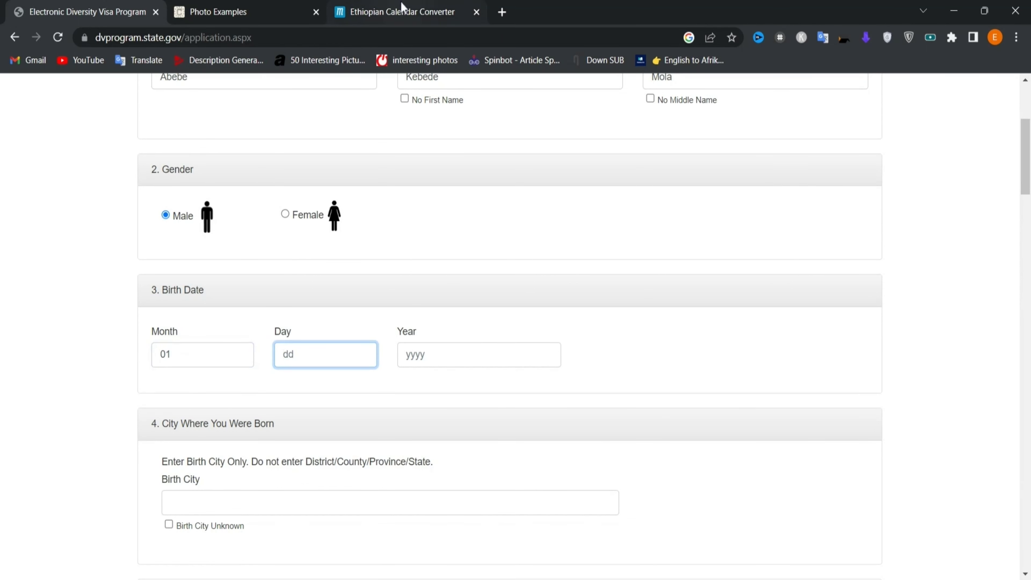
click(404, 9)
click(73, 9)
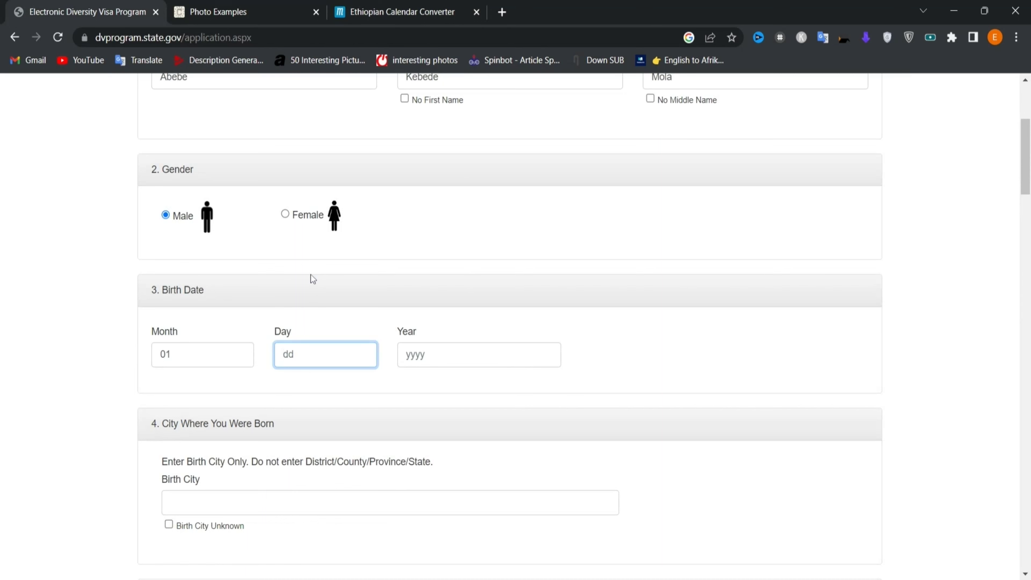
text(18)
key(Tab)
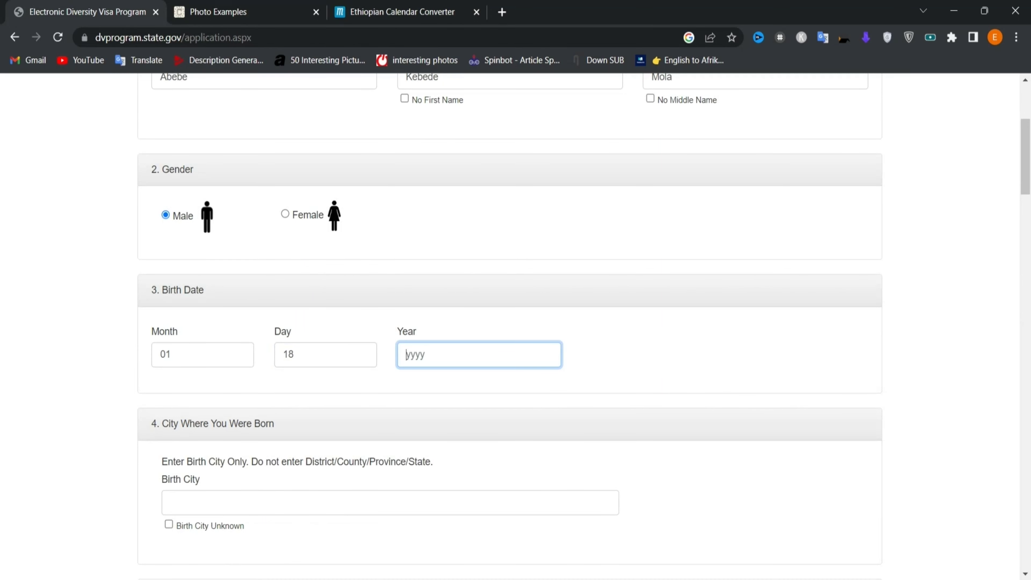
- Enter birth year 2006 and recheck it against the converted date
text(2006)
scroll(510, 325, down, 2)
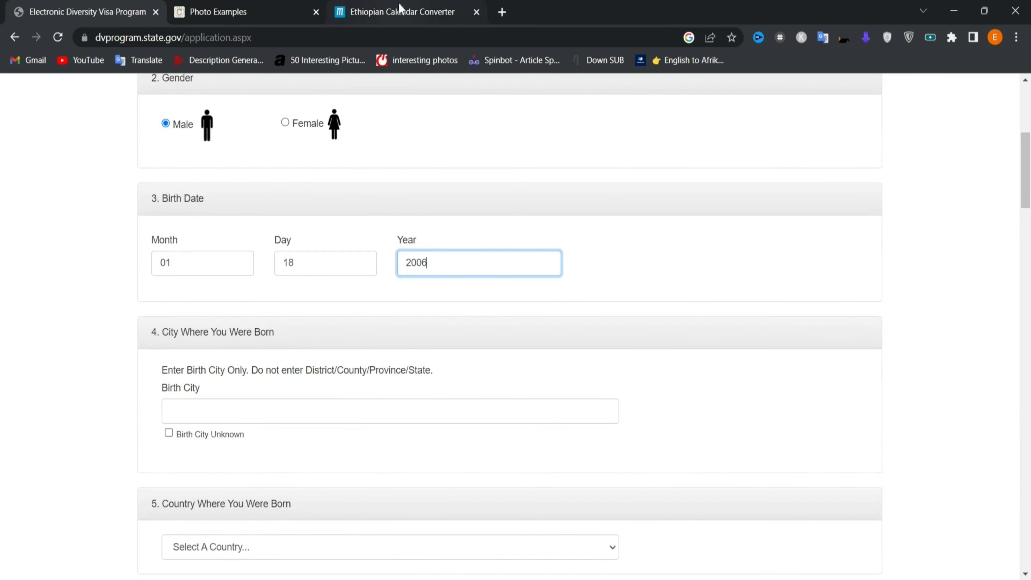
click(400, 8)
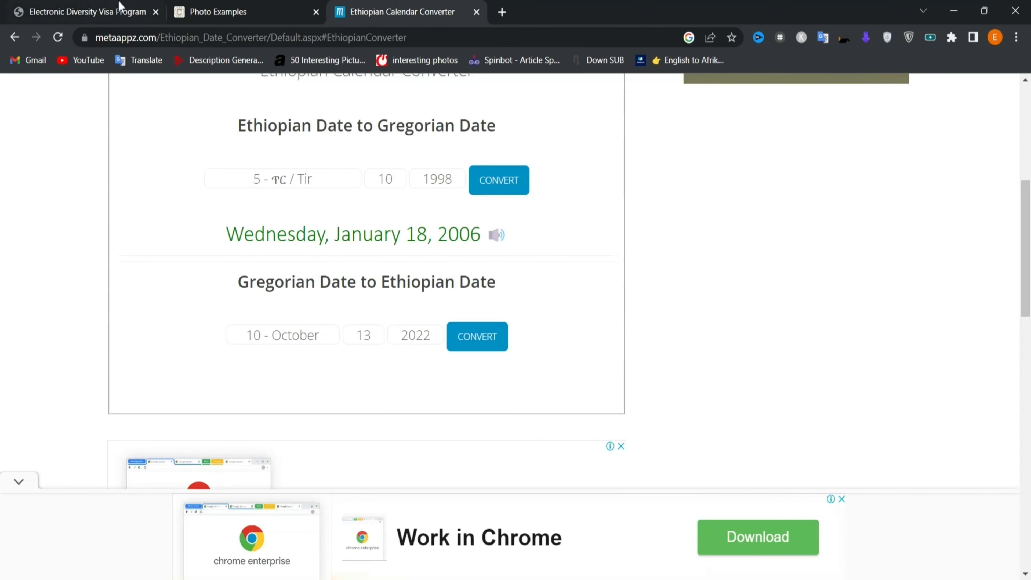
click(69, 6)
scroll(516, 325, down, 3)
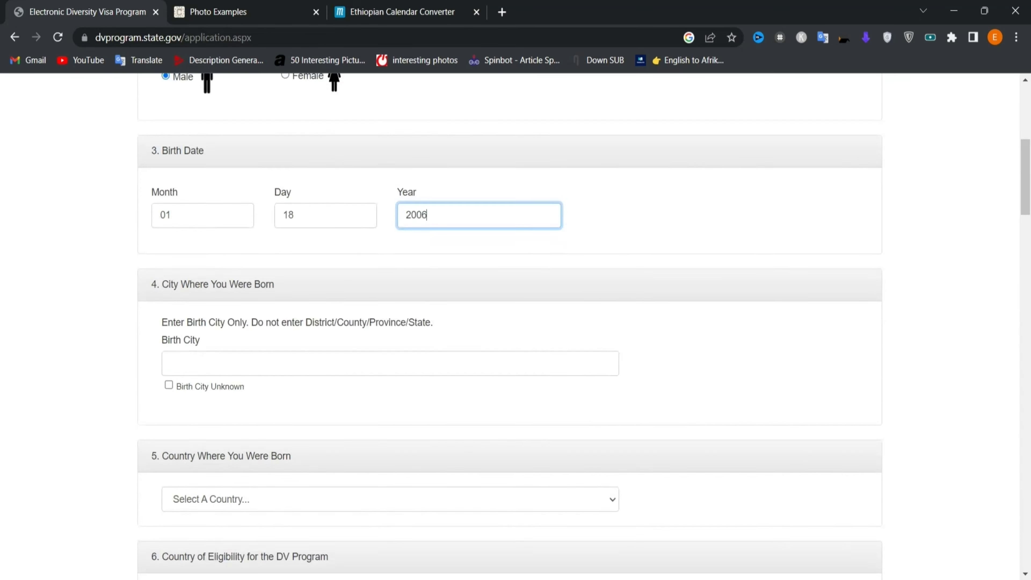
scroll(515, 325, down, 2)
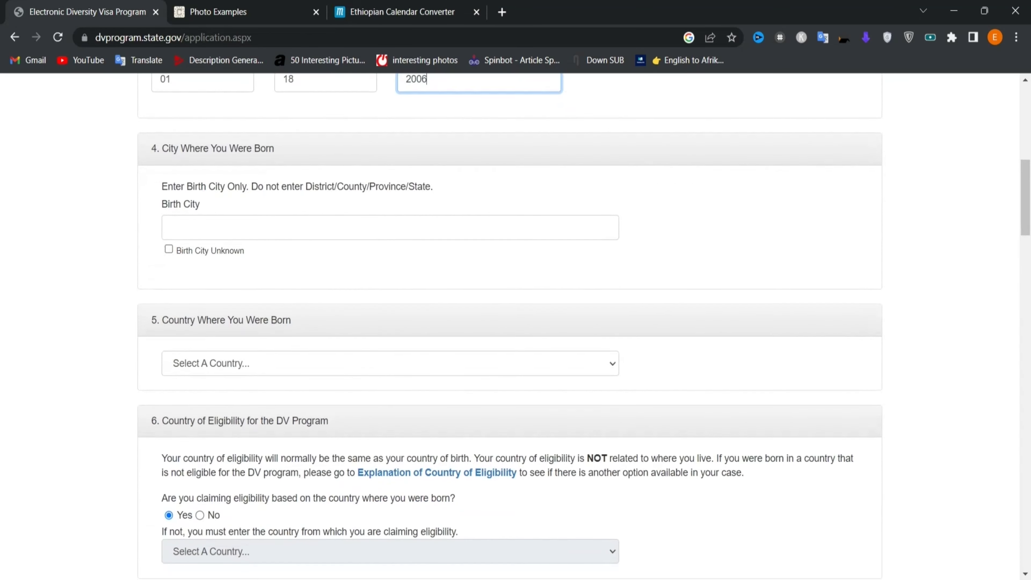
scroll(510, 327, down, 1)
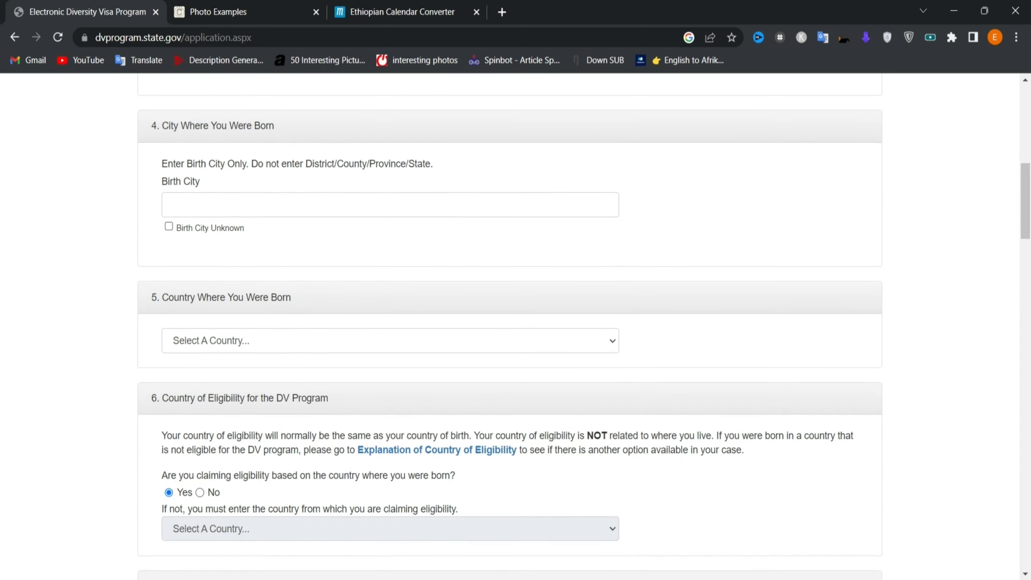
- Enter Addis Ababa as the birth city
click(390, 203)
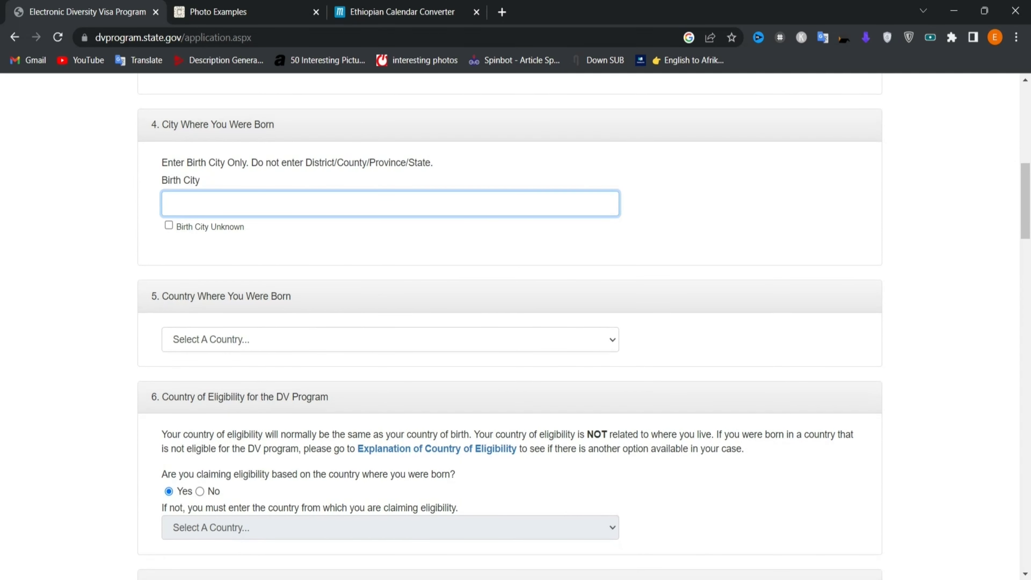
click(455, 235)
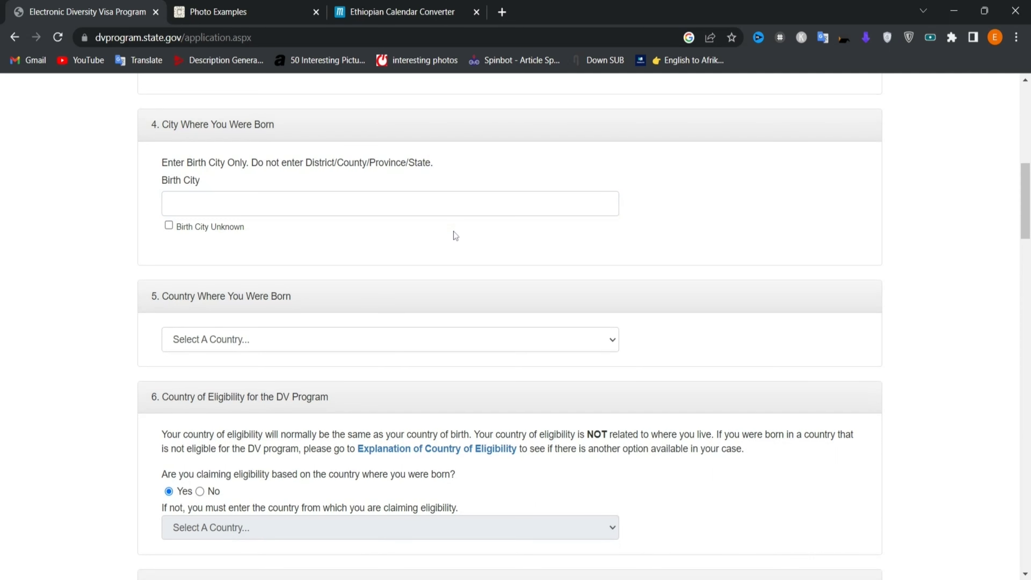
click(243, 203)
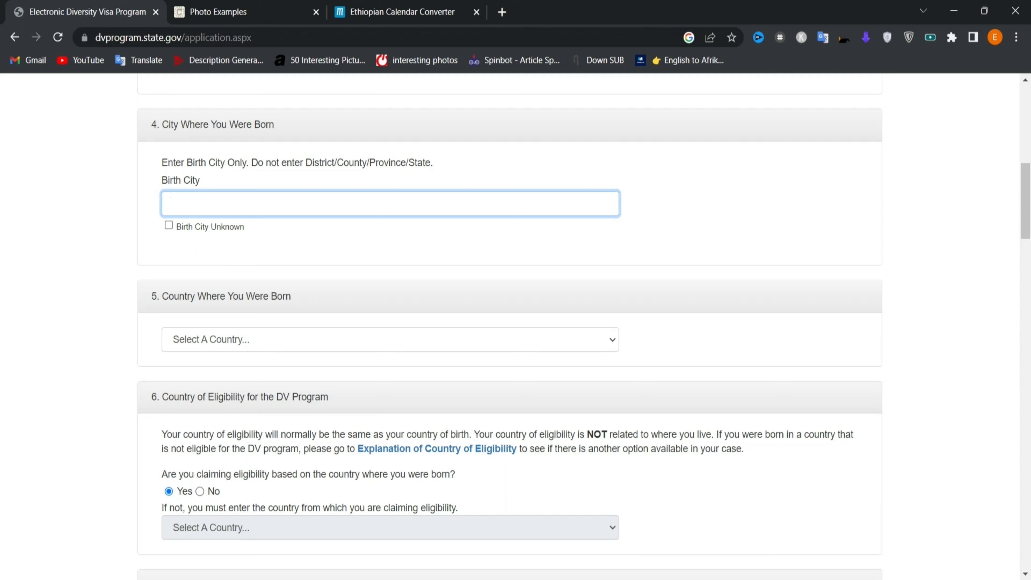
text(Addis Ababa)
click(412, 235)
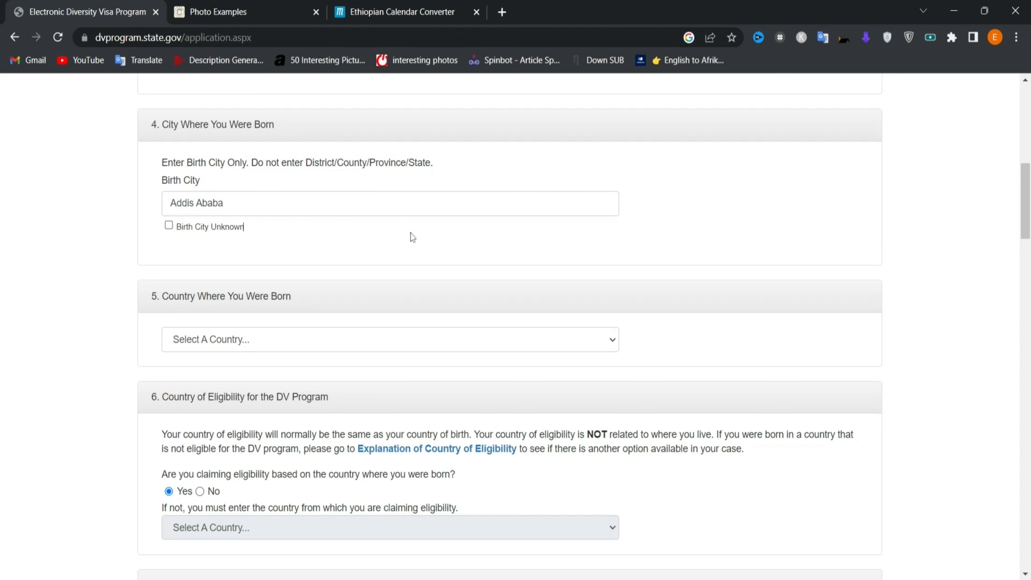
scroll(410, 354, down, 2)
scroll(412, 355, down, 1)
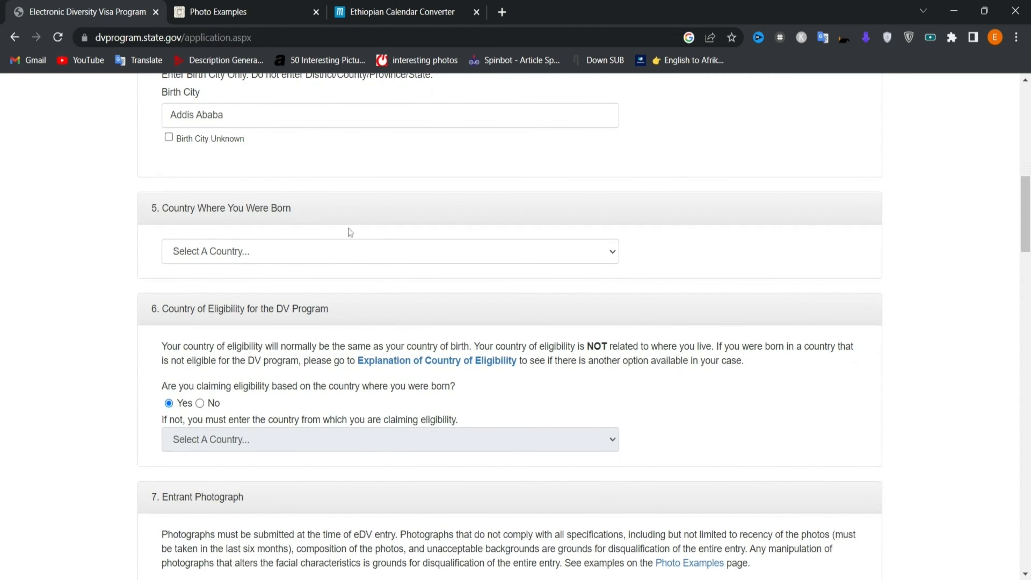
scroll(363, 249, up, 1)
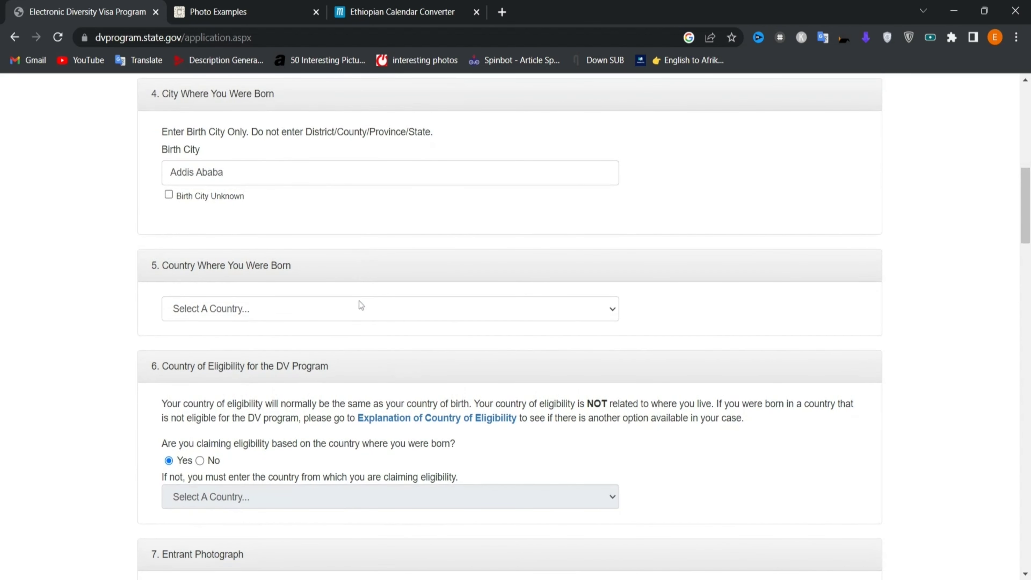
- Choose Ethiopia as the country of birth
click(370, 316)
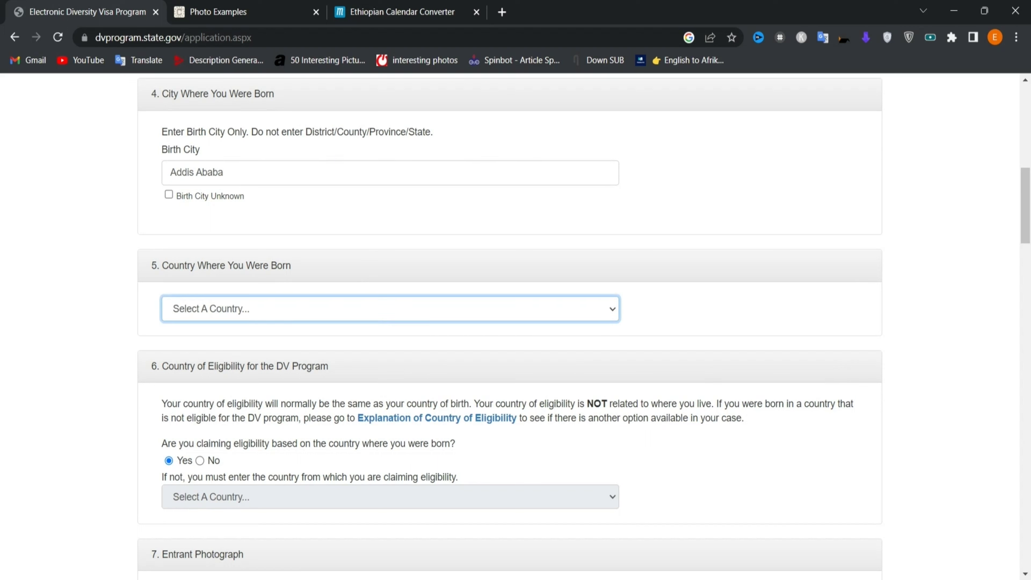
text(eth)
scroll(406, 457, down, 3)
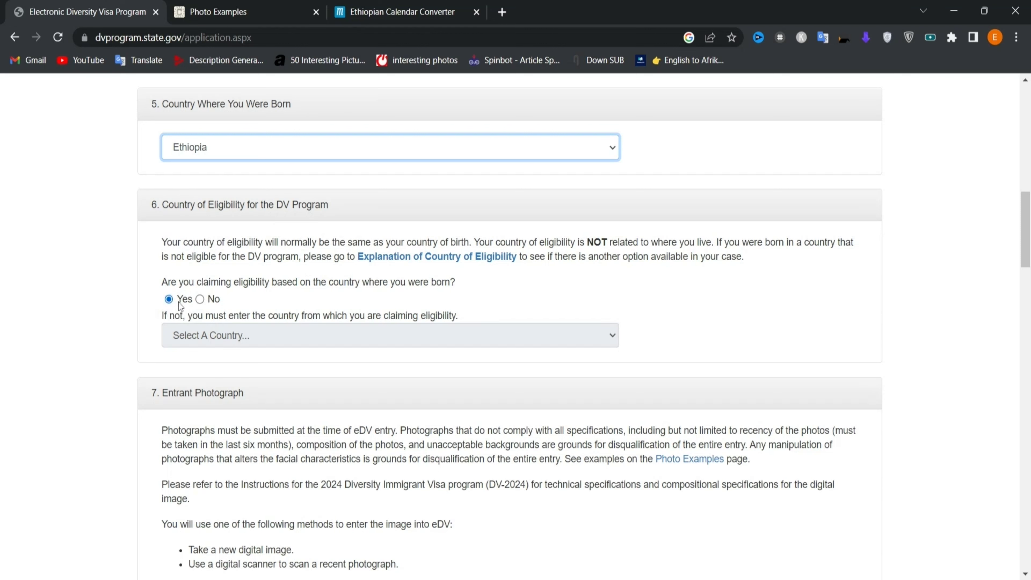
click(201, 301)
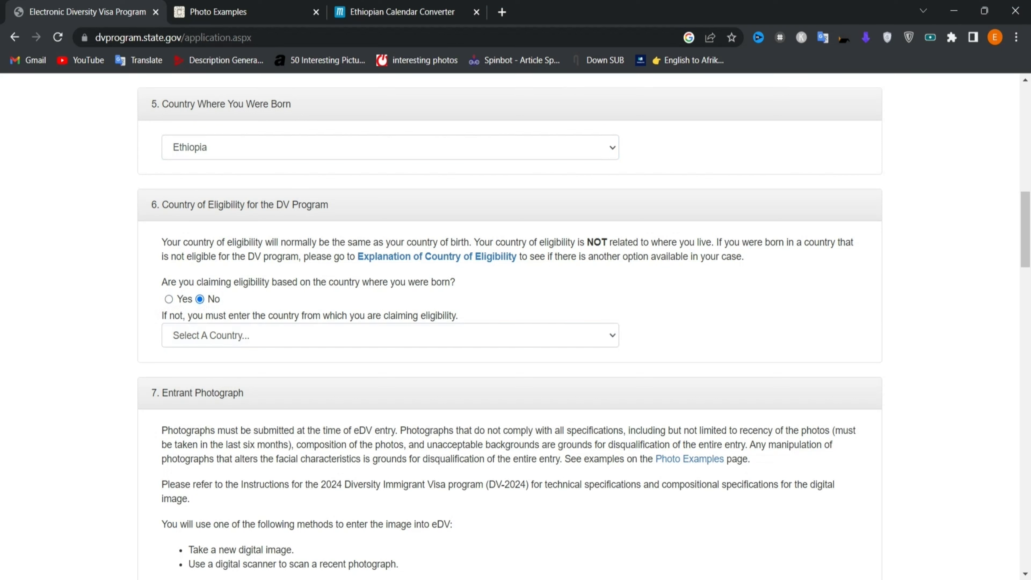
click(613, 340)
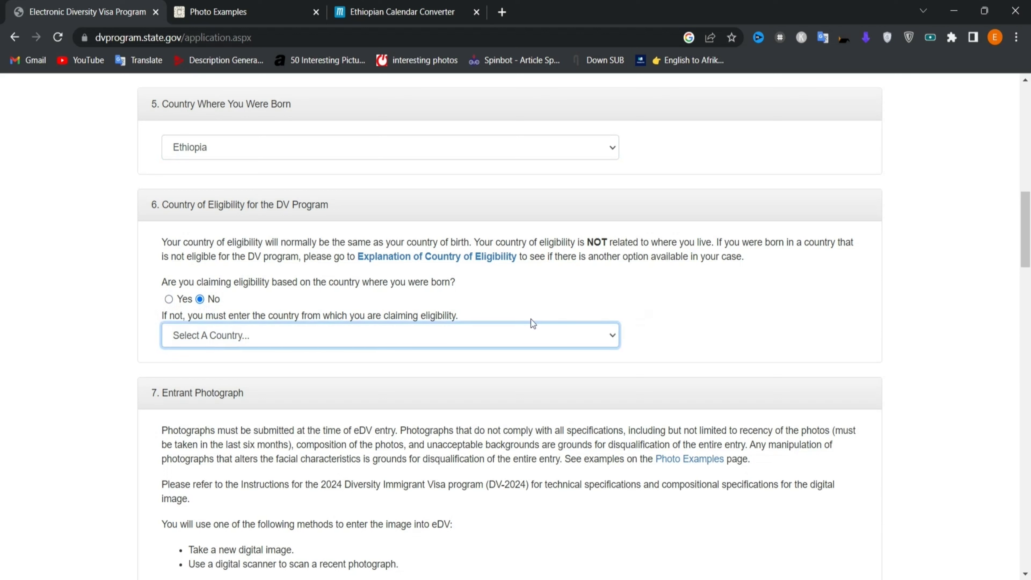
click(704, 319)
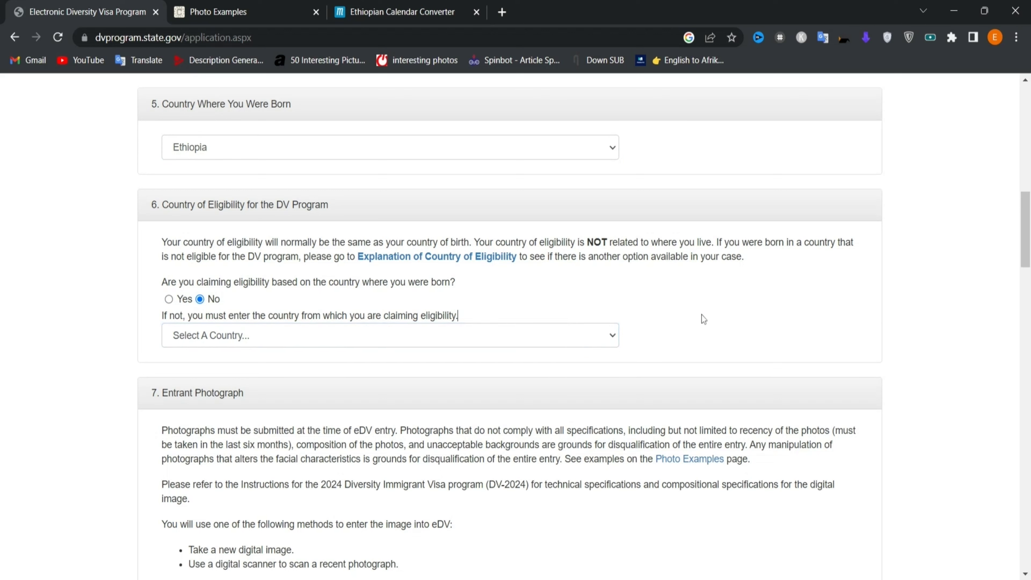
click(169, 300)
scroll(169, 304, down, 5)
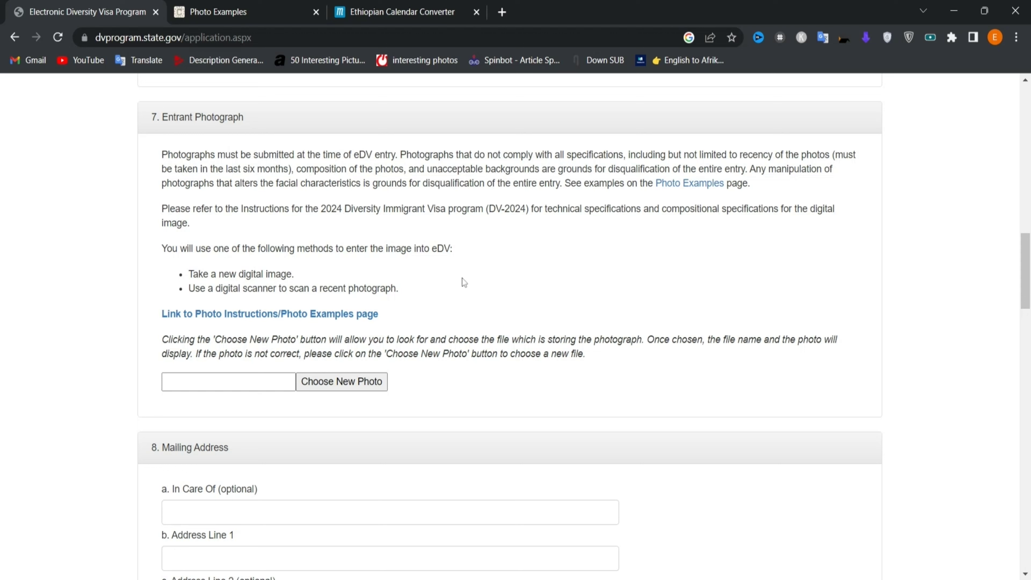
- Open the photo chooser, then search Google for 'dv photo checker' in a new tab
click(346, 384)
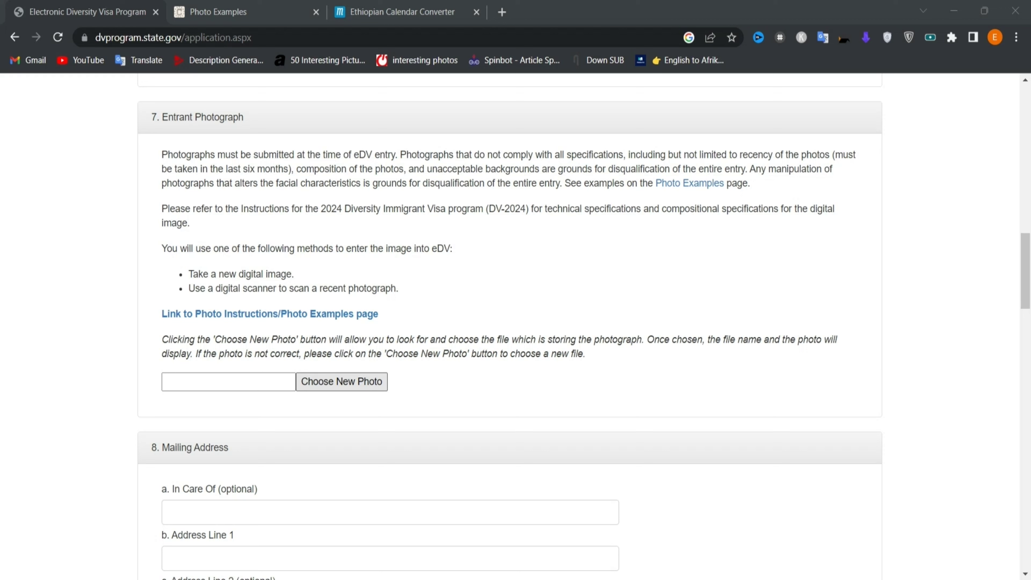
key(ctrl+t)
text(dv photo checker)
key(Return)
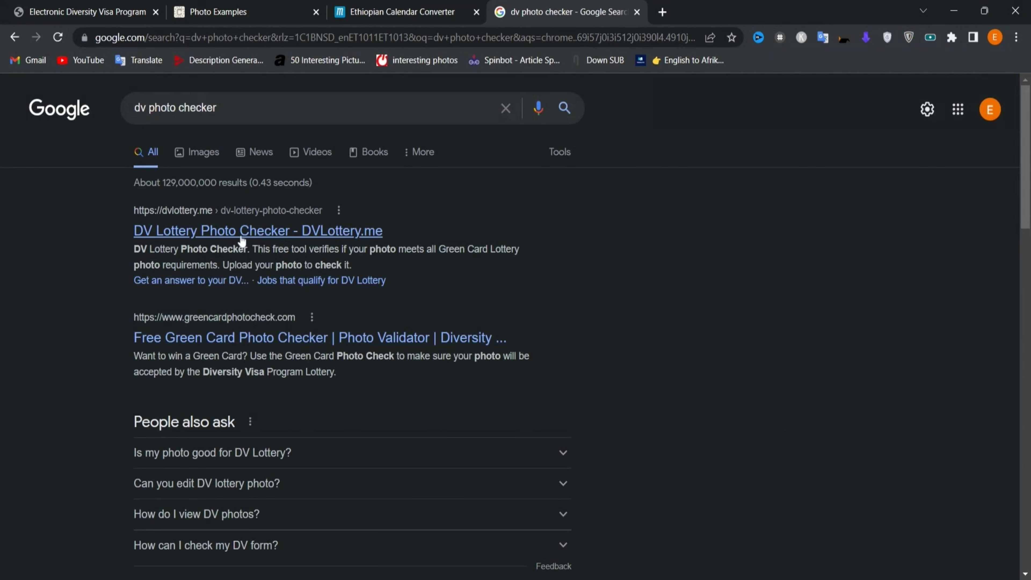
- Upload the portrait to the DVLottery.me photo checker and review its passing results
click(242, 235)
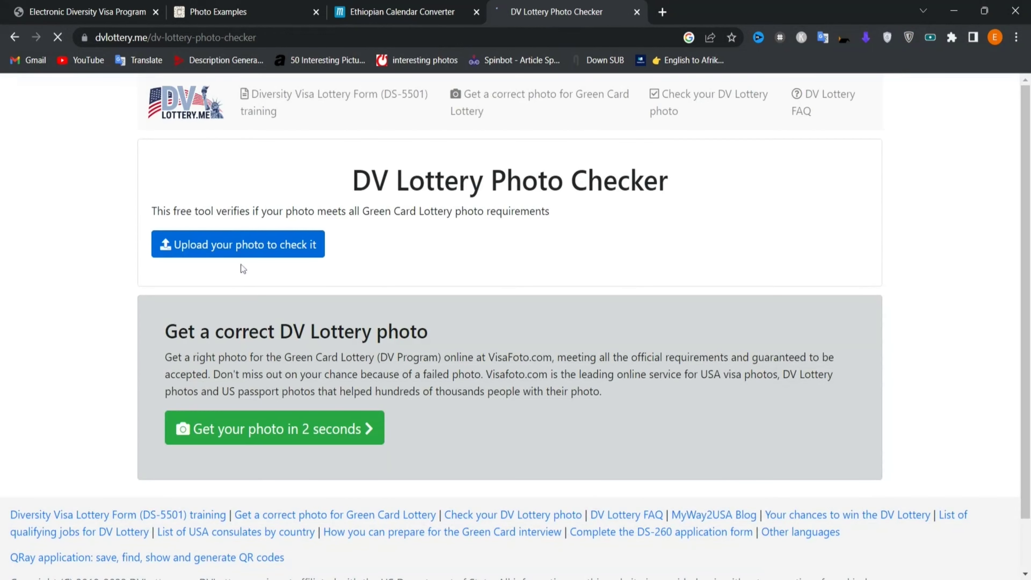
click(231, 247)
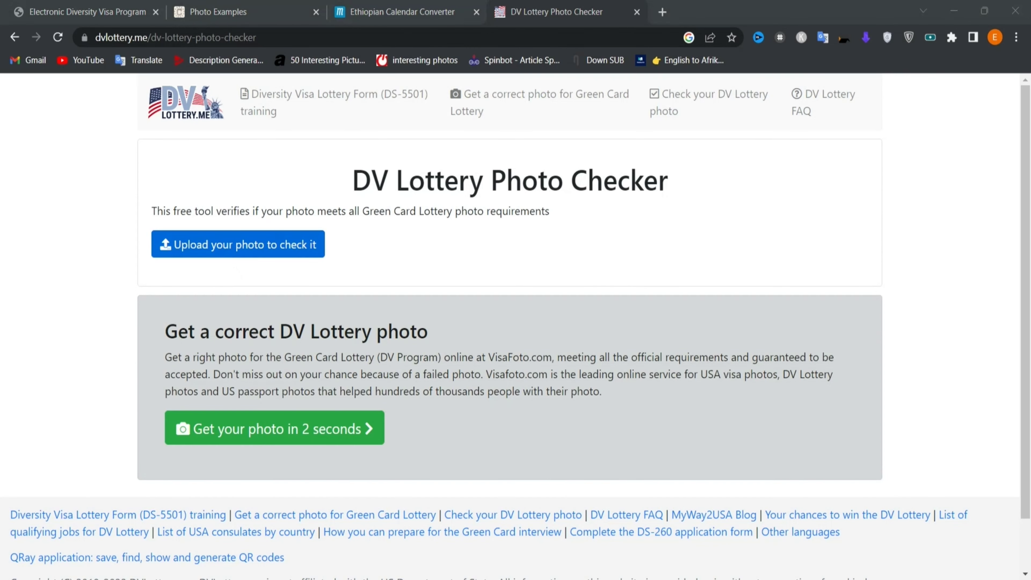
key(Return)
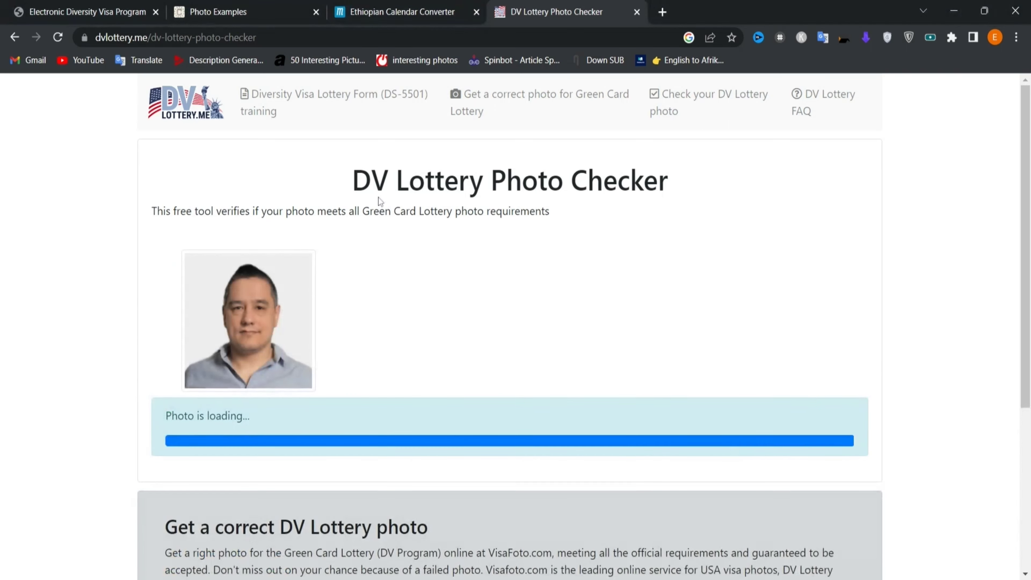
scroll(443, 285, down, 2)
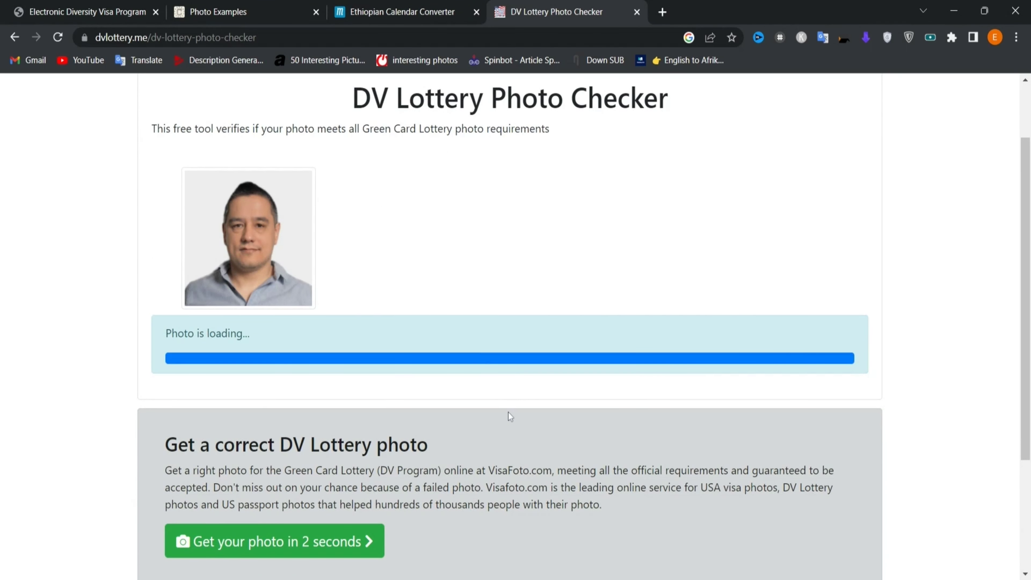
scroll(508, 412, down, 3)
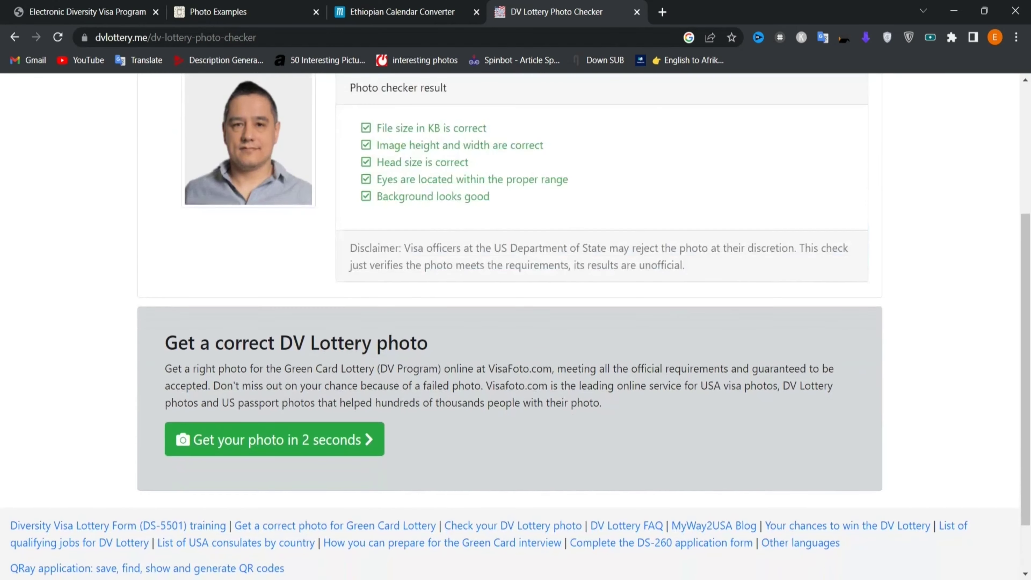
scroll(360, 319, up, 2)
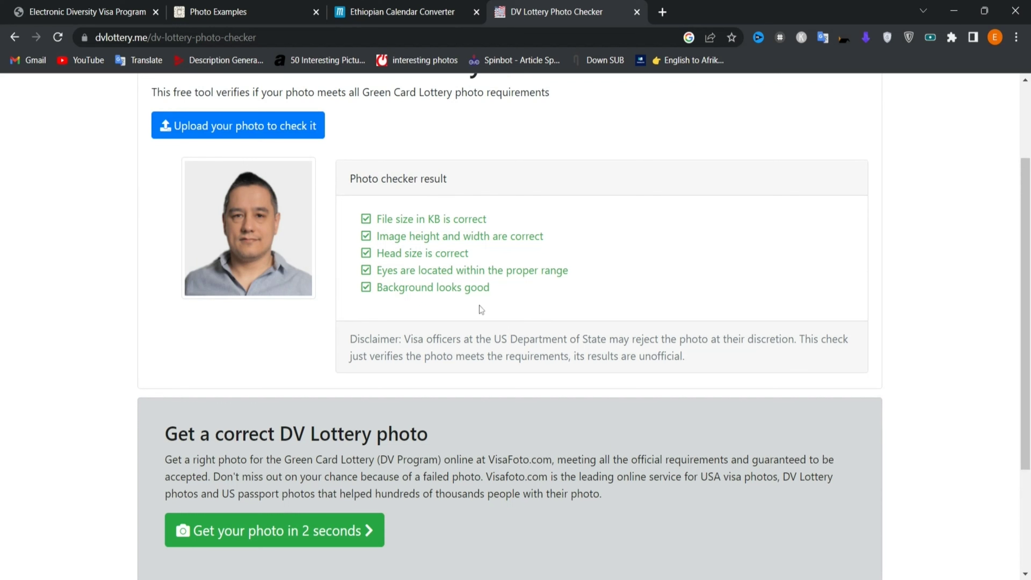
drag(490, 287, 367, 221)
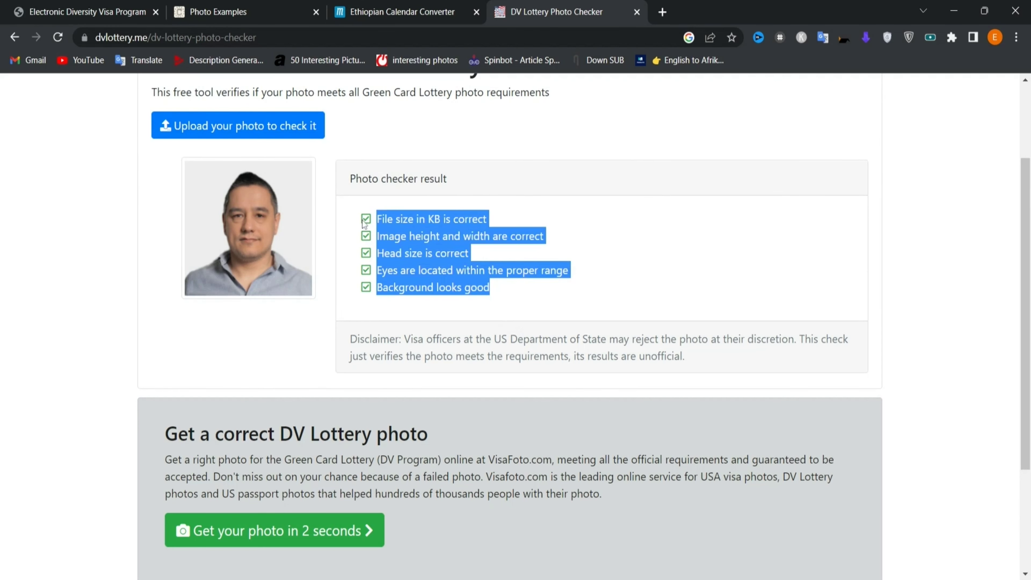
click(502, 301)
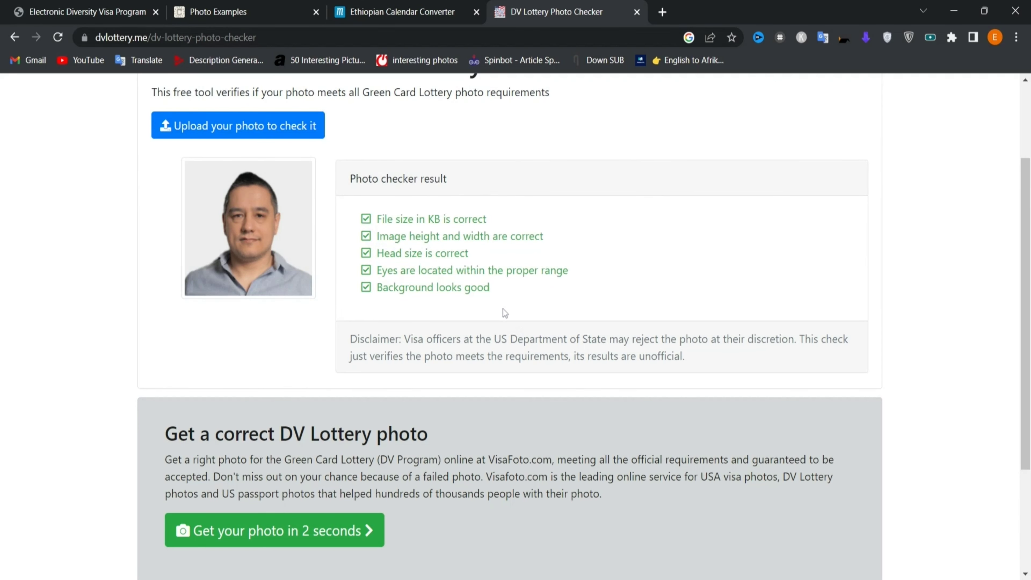
scroll(505, 312, up, 2)
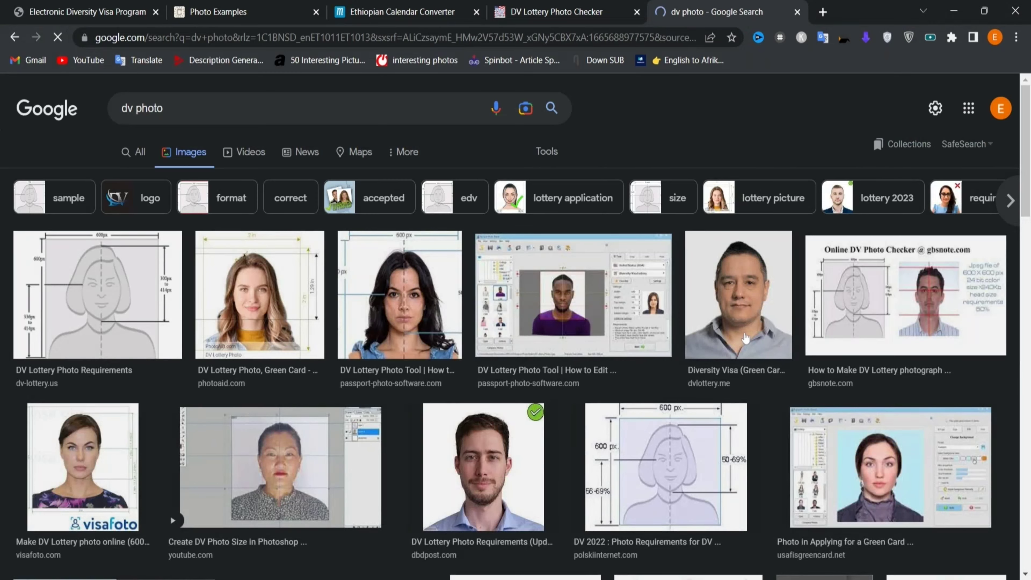
- Preview the dvlottery.me sample portrait, then go back to the DV entry form tab
click(747, 344)
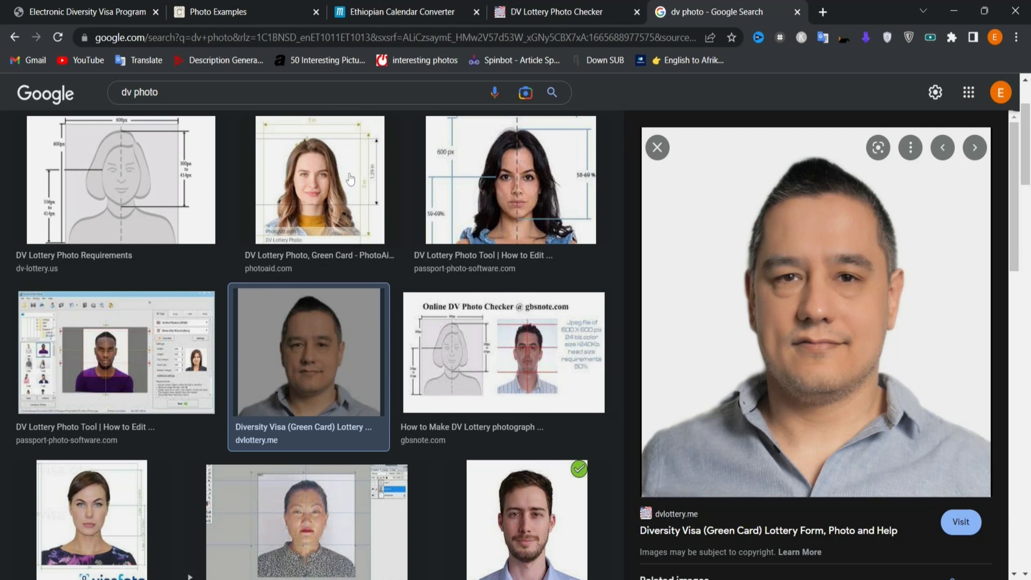
click(132, 6)
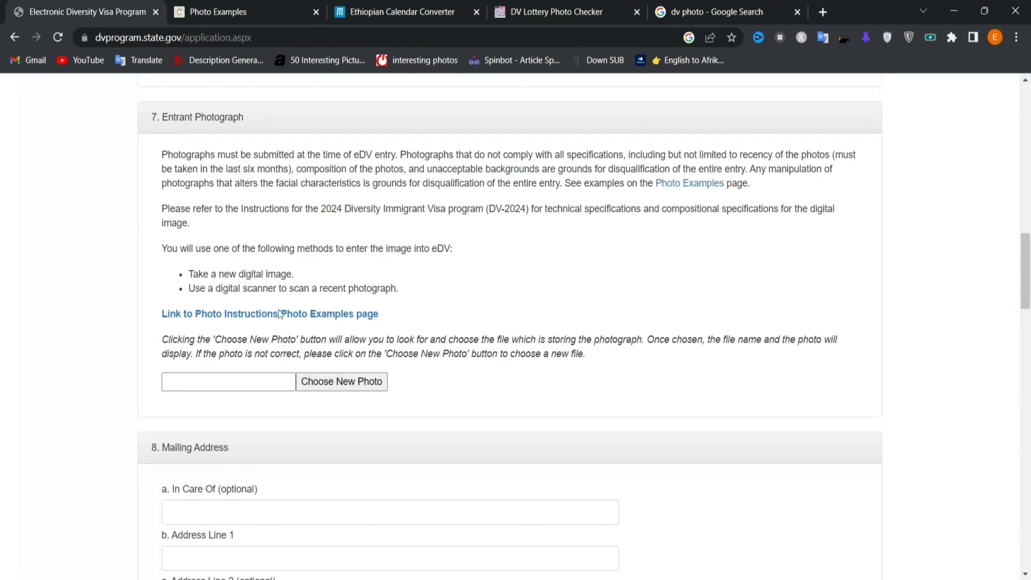
- Attach the visafoto portrait as the entrant photograph, then scroll down to Mailing Address
click(327, 389)
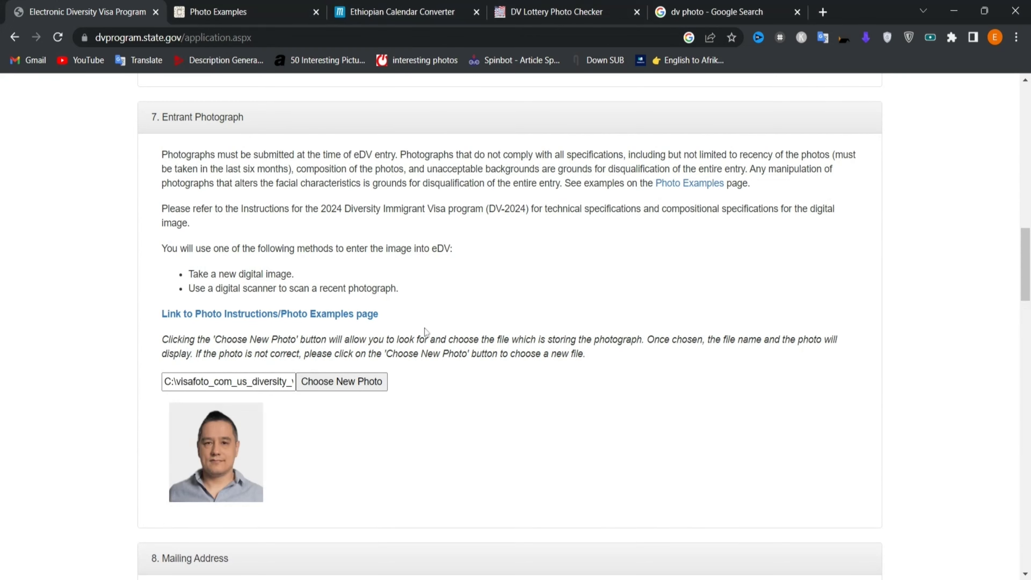
scroll(477, 443, down, 3)
scroll(477, 442, down, 3)
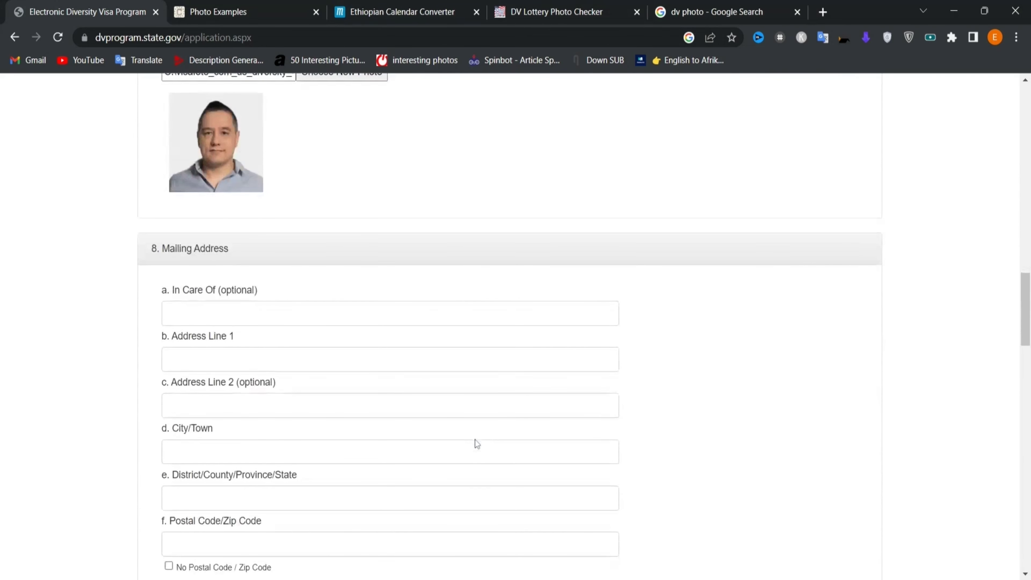
scroll(475, 444, down, 2)
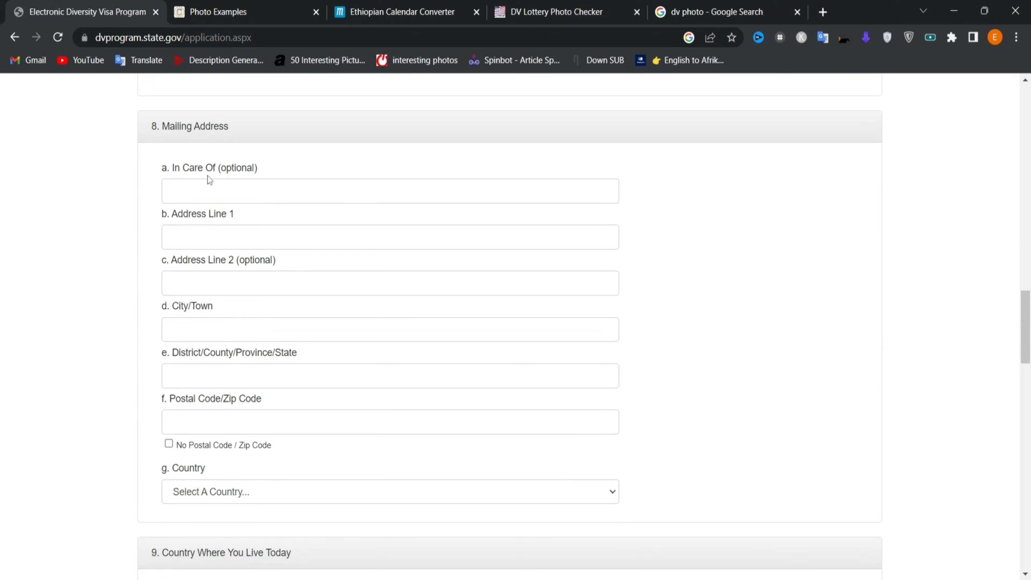
- Fill Address Line 1 from the saved autofill entry and check its text
click(171, 237)
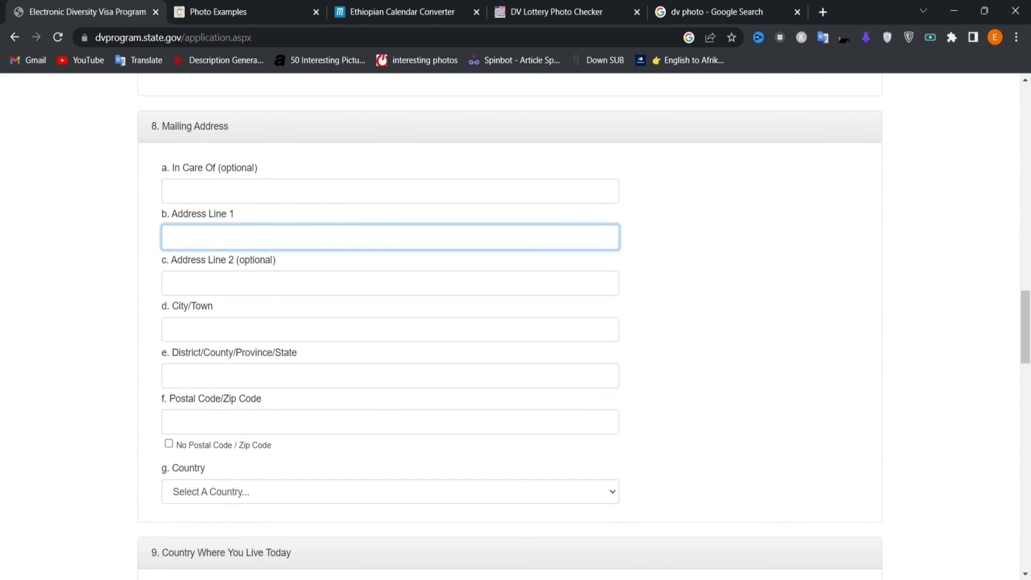
click(240, 254)
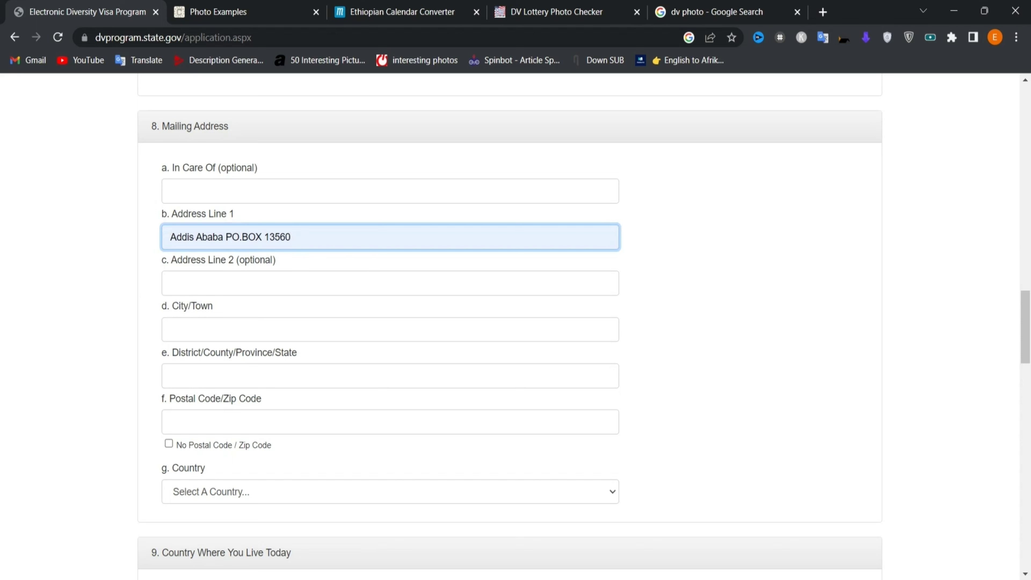
key(Home)
key(shift+Right)
key(shift+Right)
key(shift+Right)
key(shift+Right)
key(shift+Right)
key(shift+Right)
key(shift+Right)
key(shift+Right)
key(shift+Right)
key(shift+Right)
key(shift+Right)
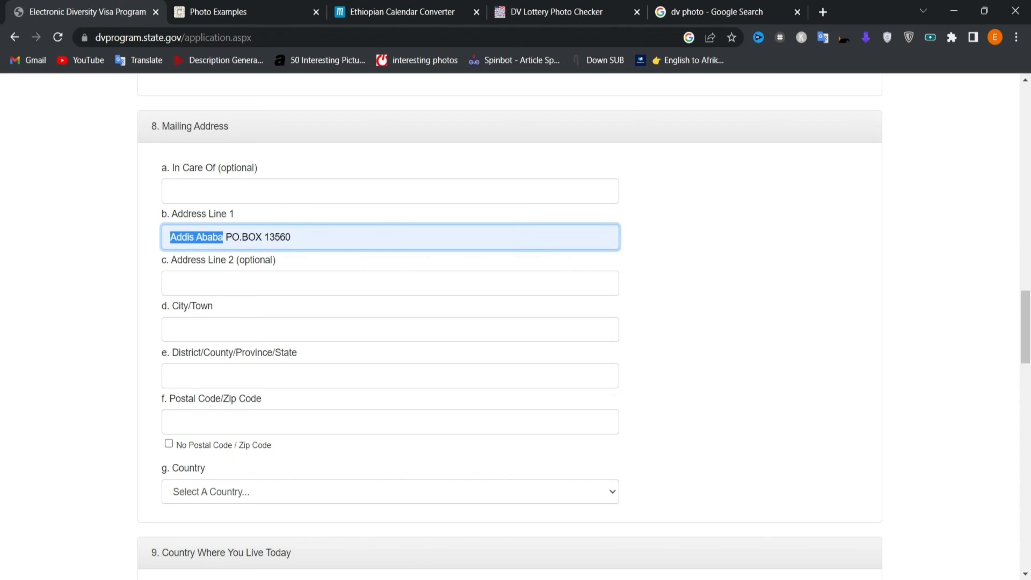
key(Right)
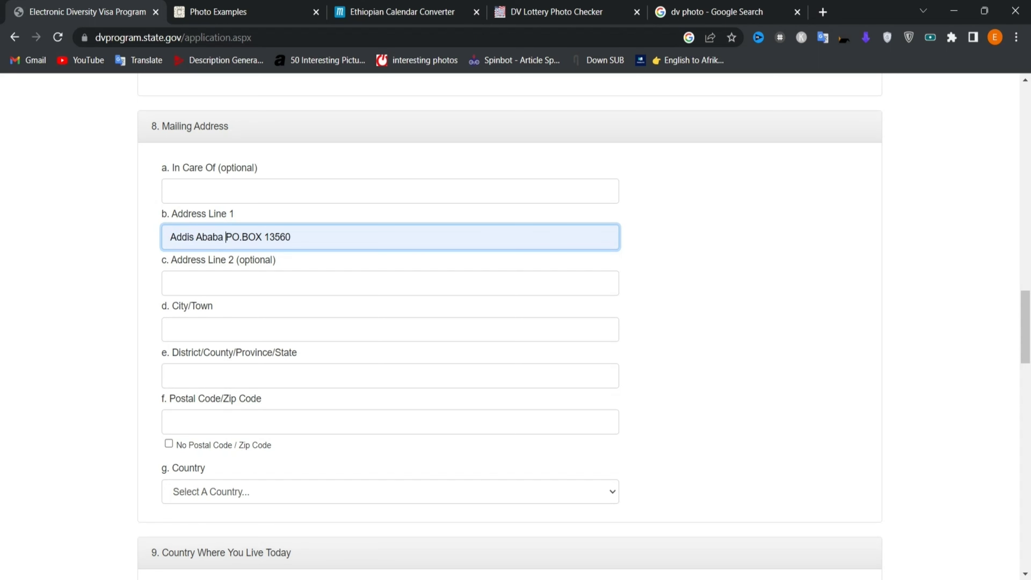
key(Right)
key(Right)
key(ctrl+Right)
key(shift+End)
key(Right)
scroll(515, 325, down, 1)
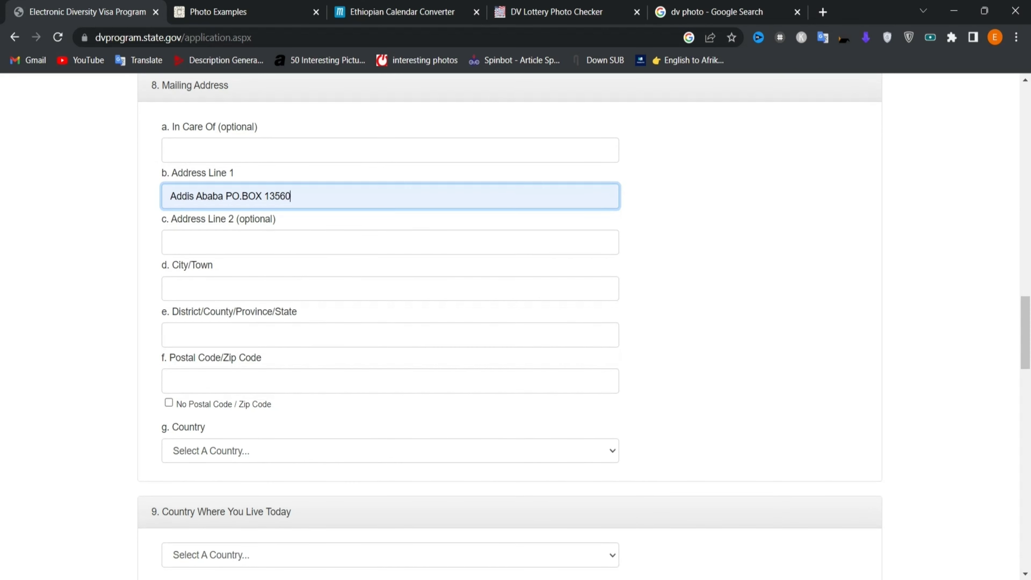
- Fill City/Town from the saved address autofill
click(170, 243)
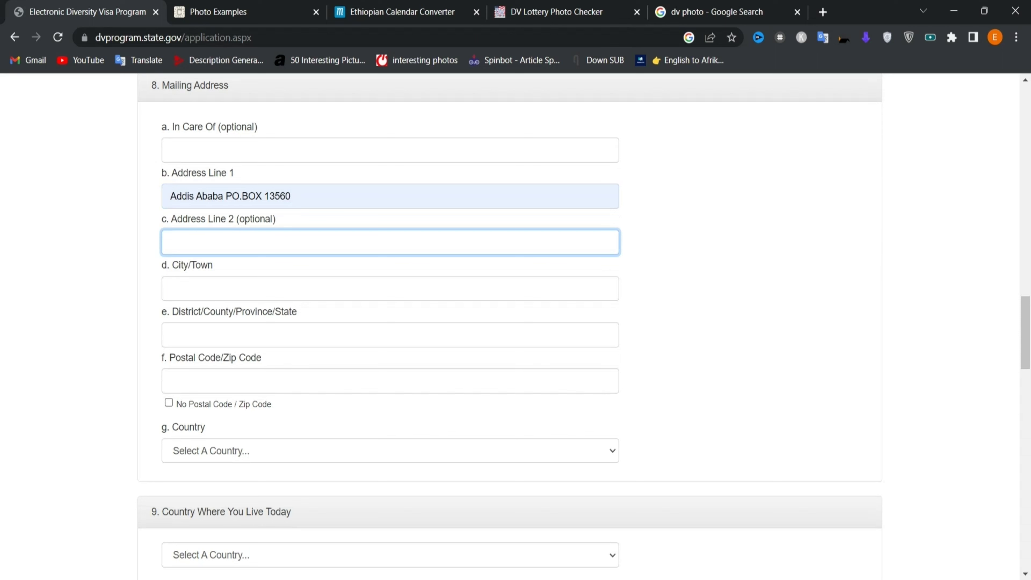
click(170, 289)
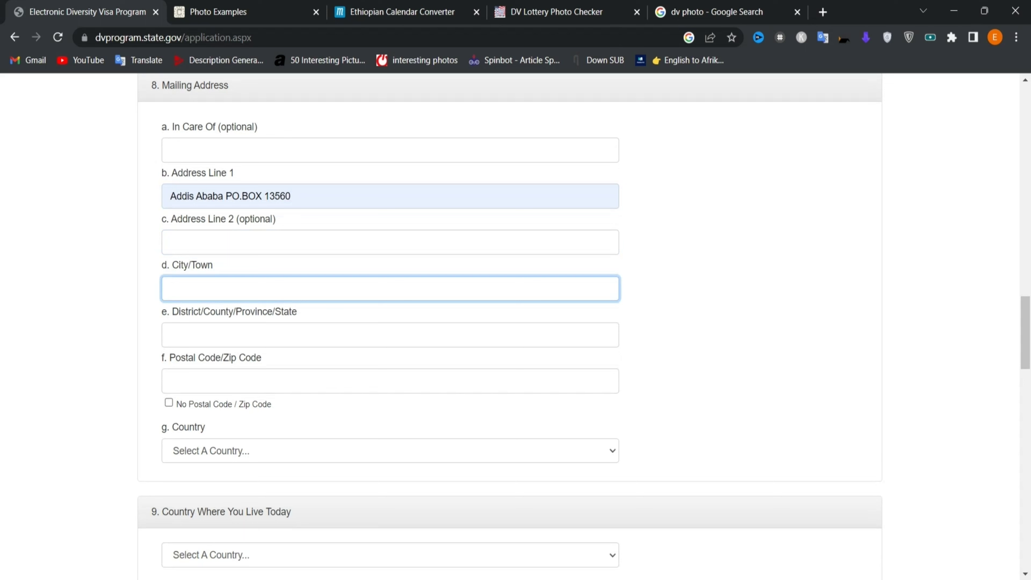
key(Down)
key(Return)
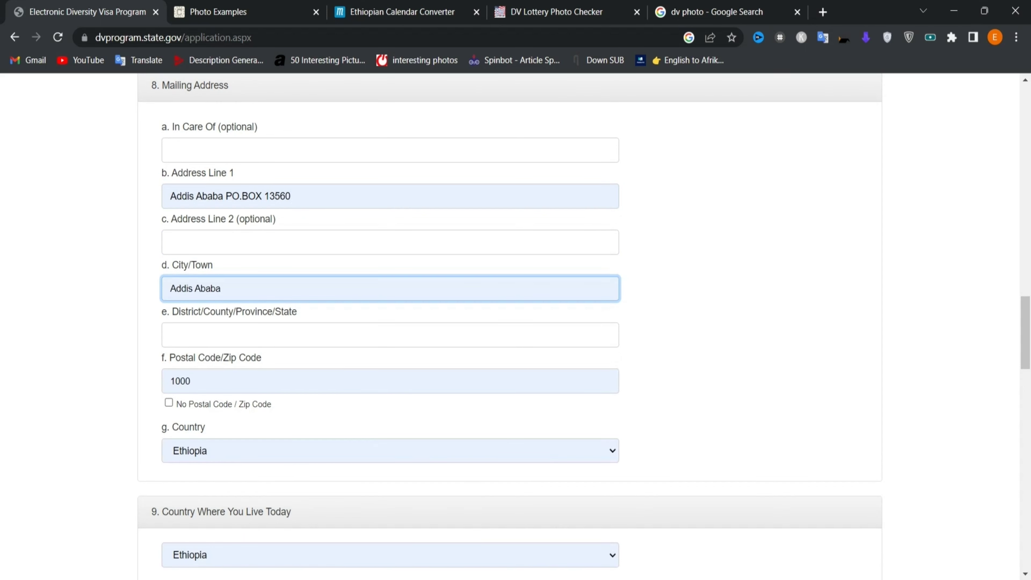
click(223, 288)
- Replace the postal code 1000 with 0000
click(192, 381)
key(shift+Left)
key(shift+Left)
key(shift+Left)
key(shift+Left)
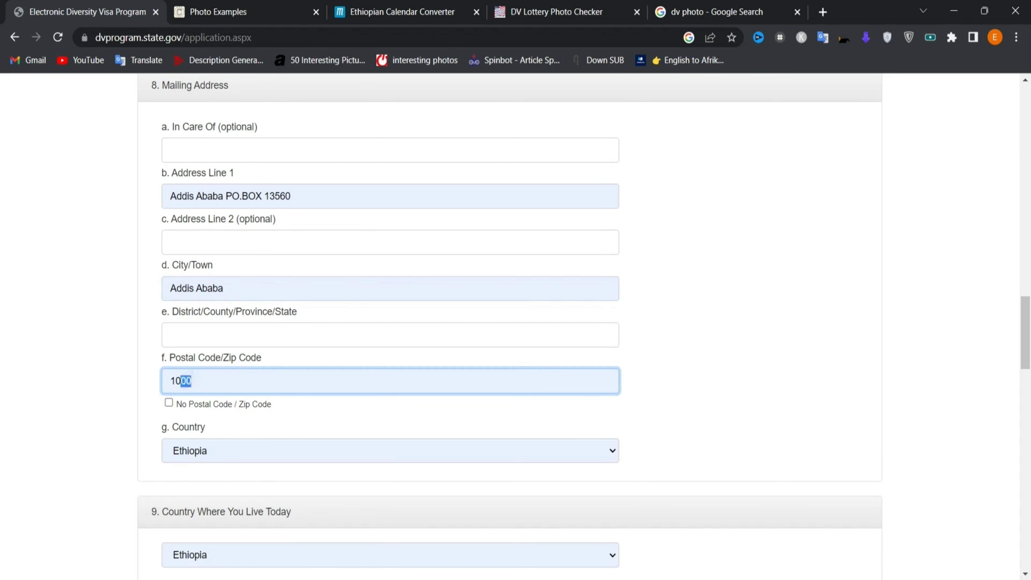
key(shift+Right)
key(shift+Right)
key(shift+Right)
key(shift+Right)
key(ctrl+a)
key(Right)
key(ctrl+a)
key(Right)
click(223, 359)
click(226, 376)
key(shift+Left)
key(shift+Left)
key(shift+Left)
key(shift+Left)
key(Right)
key(BackSpace)
key(BackSpace)
key(BackSpace)
key(BackSpace)
text(0000)
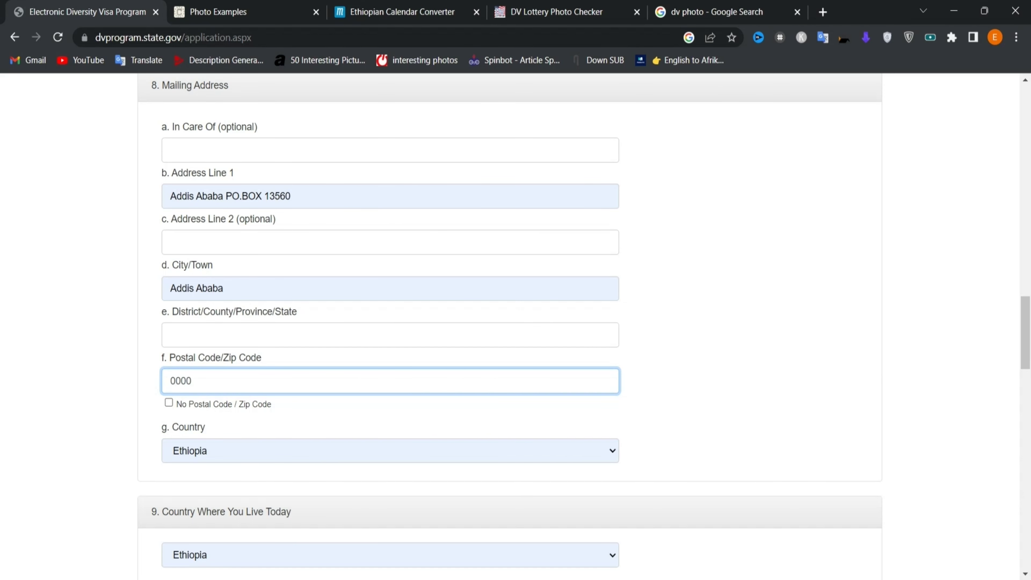
- Confirm Ethiopia as both mailing country and current country of residence
scroll(251, 332, down, 3)
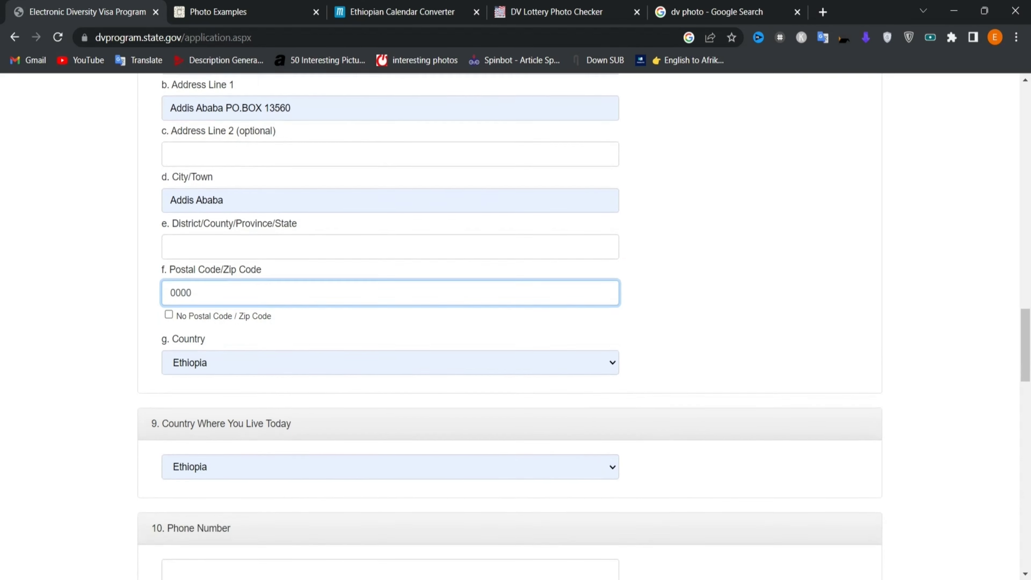
click(251, 332)
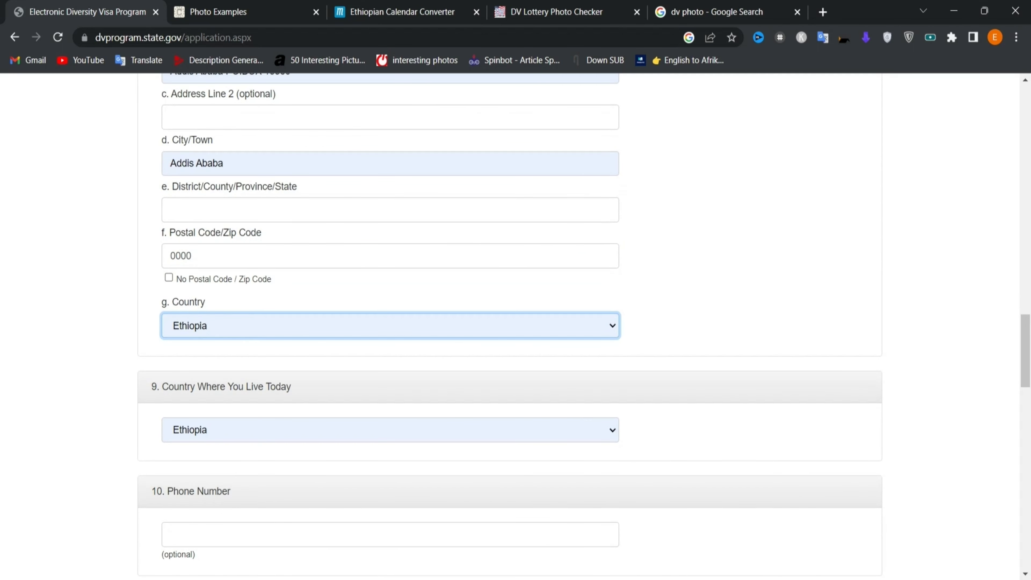
scroll(239, 359, down, 3)
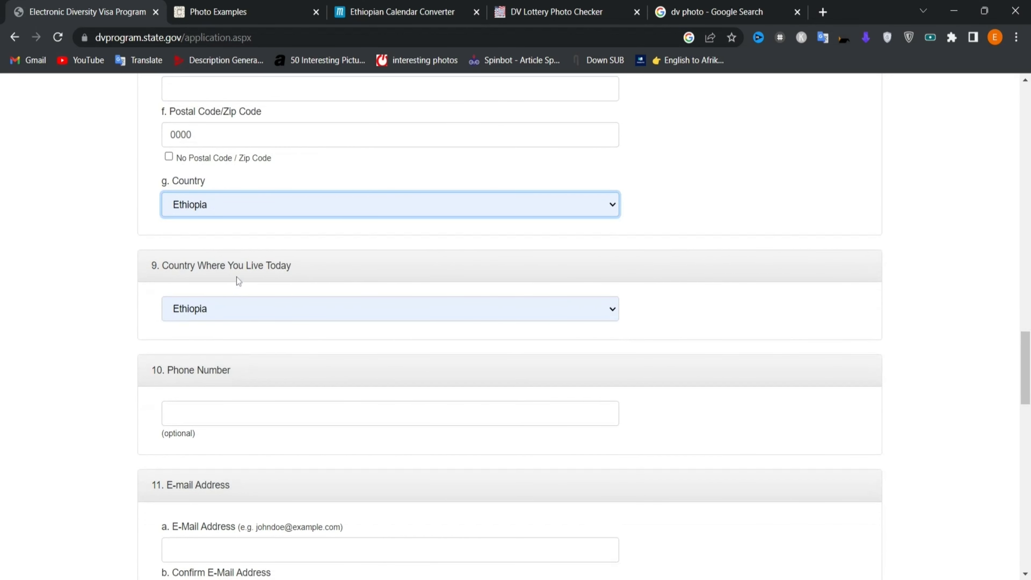
click(273, 315)
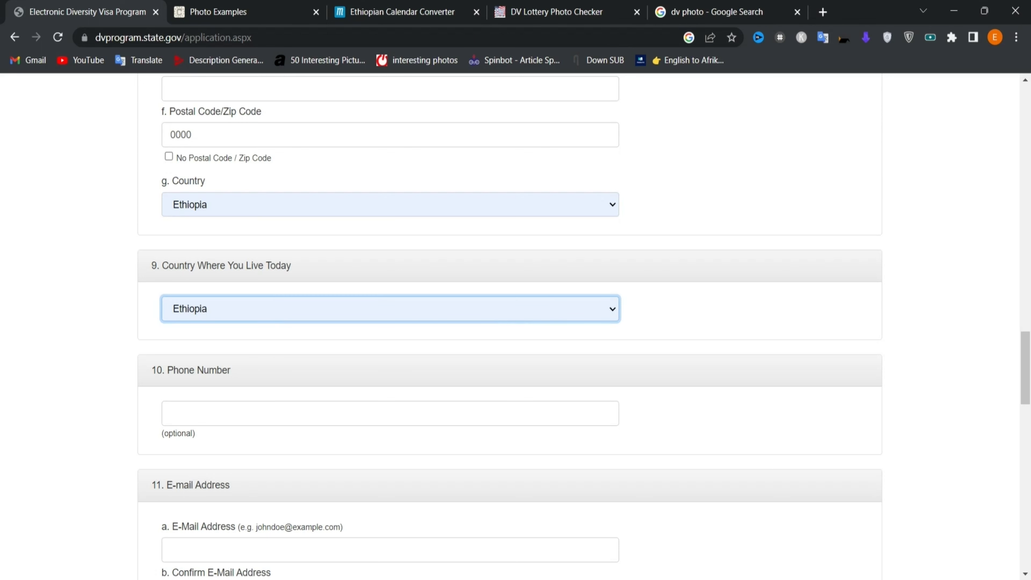
- Enter the applicant's phone number with the +251 country code
click(169, 415)
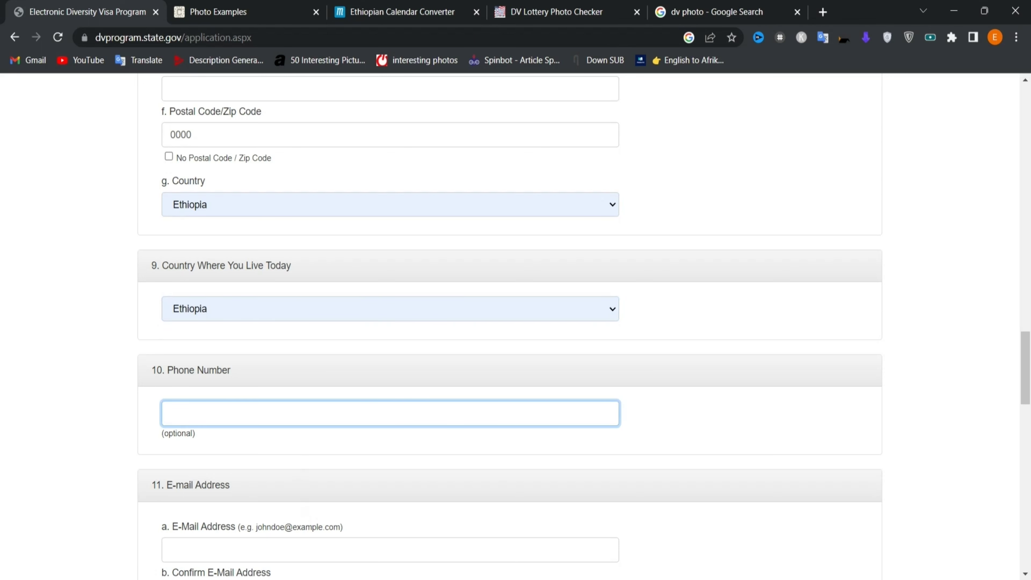
scroll(516, 325, down, 3)
- Type the applicant's e-mail address and repeat it in Confirm E-Mail Address
click(389, 422)
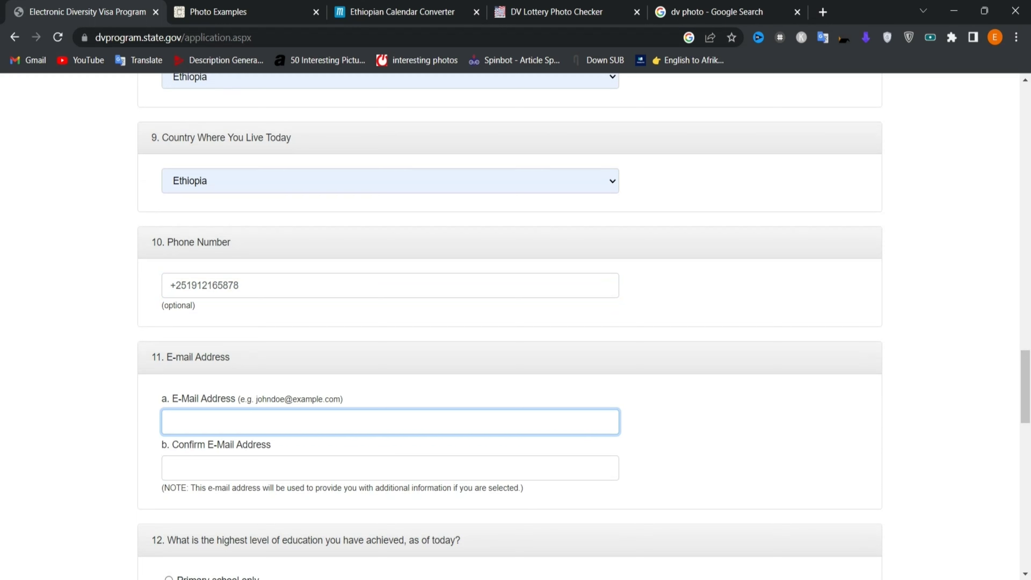
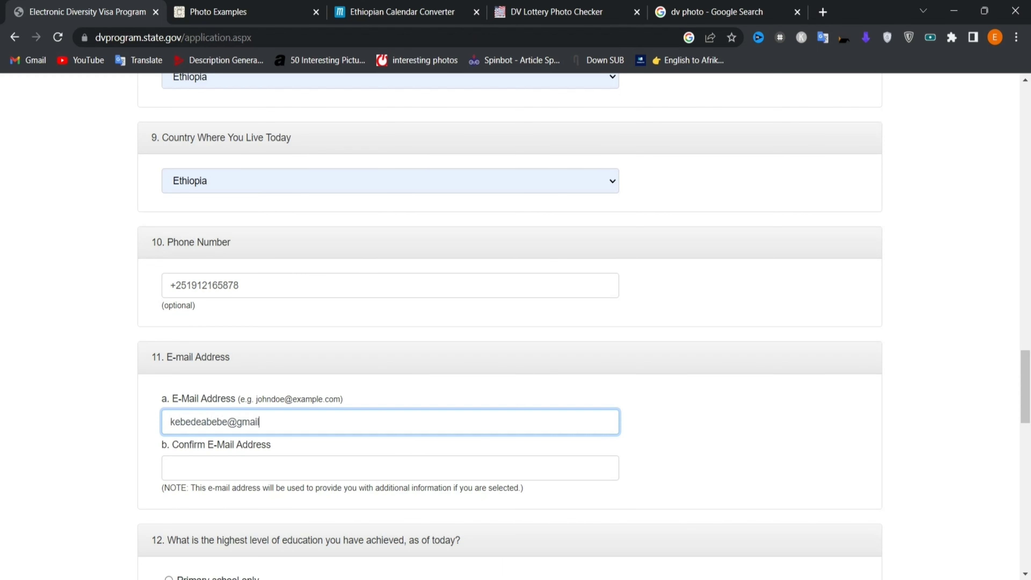
scroll(516, 325, down, 2)
click(390, 374)
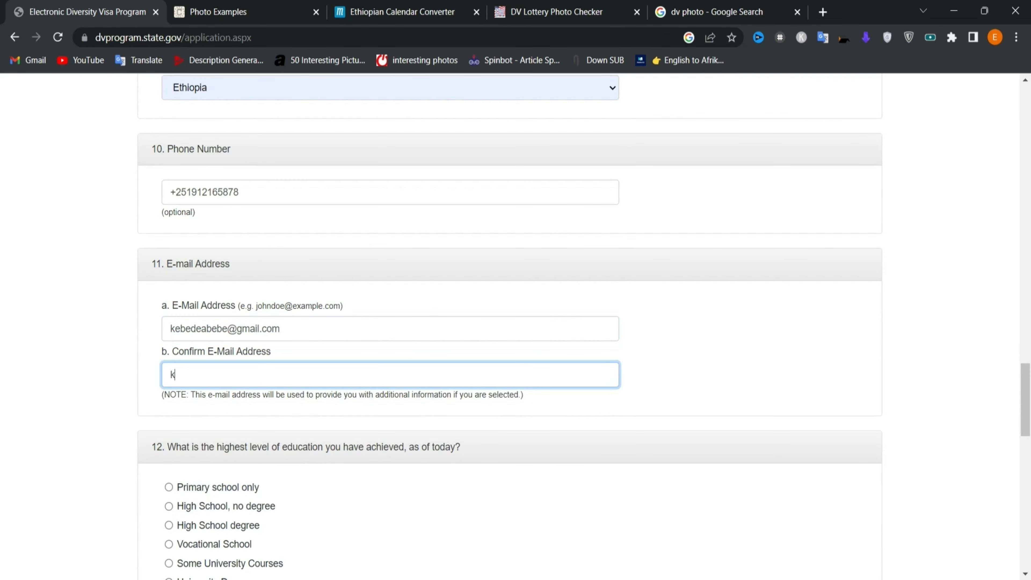
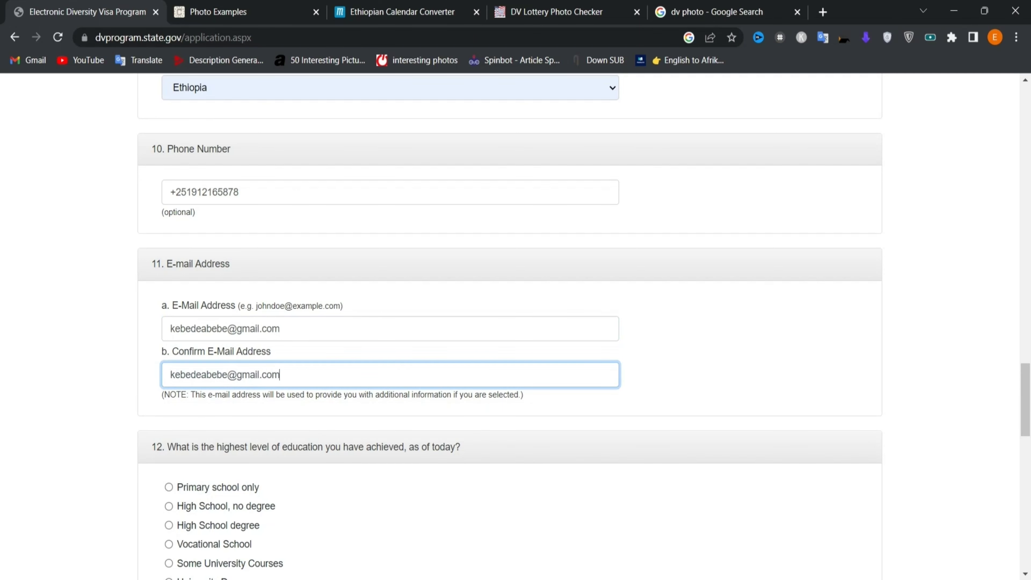
scroll(510, 327, down, 4)
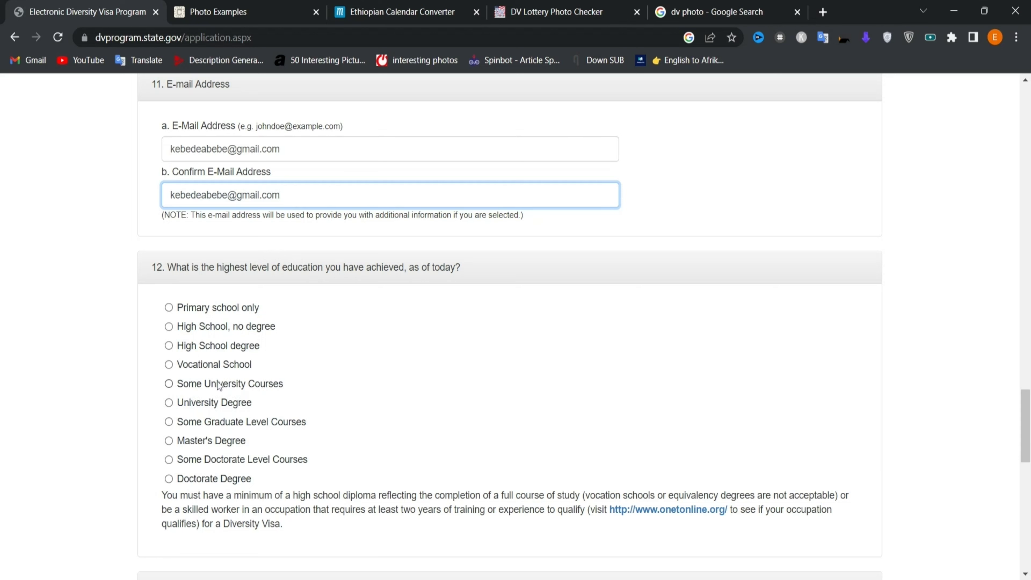
- After trying the other options, select Master's Degree in question 12
click(169, 384)
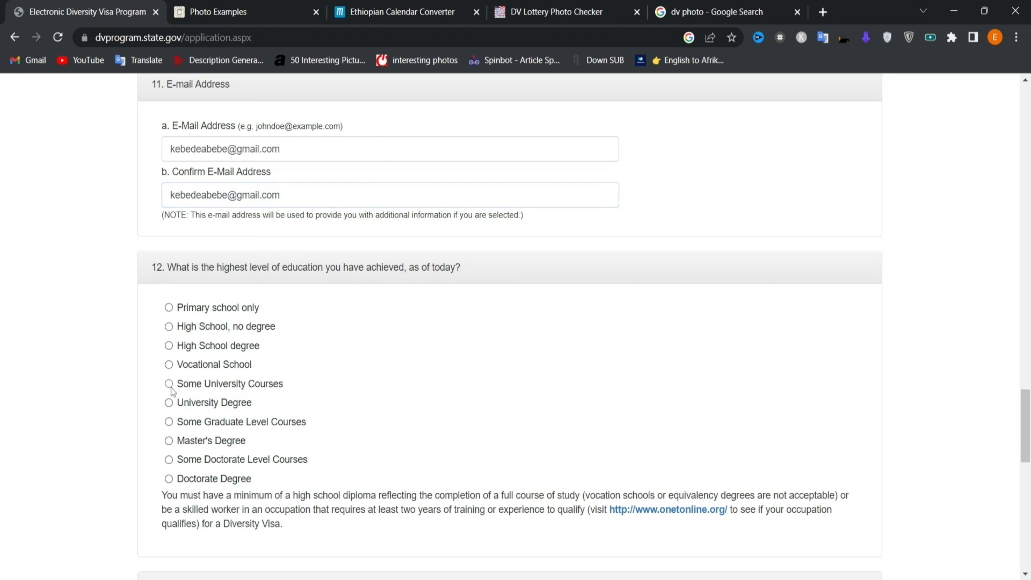
click(169, 403)
click(169, 422)
click(169, 441)
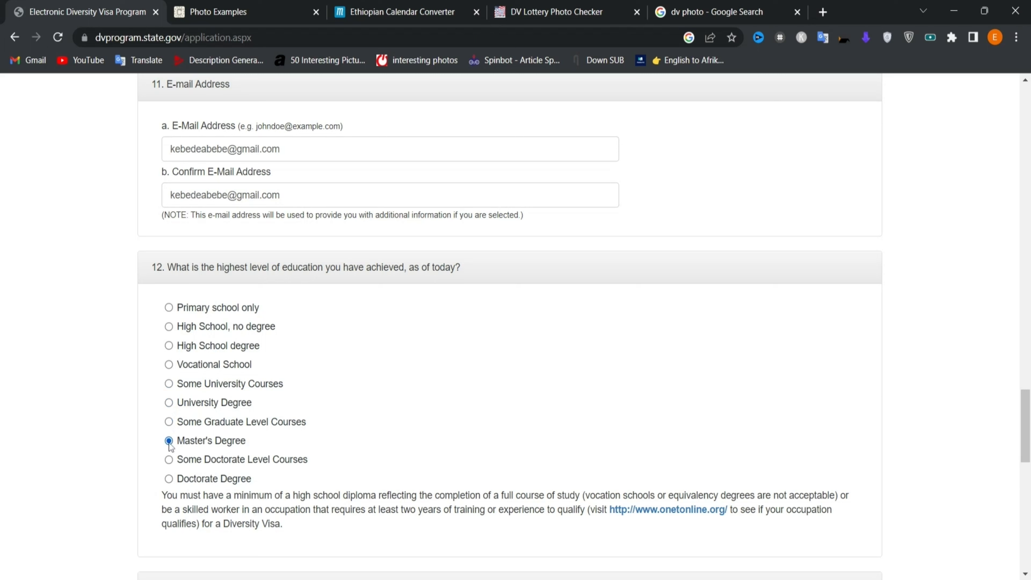
click(169, 460)
click(169, 480)
click(169, 443)
scroll(177, 195, down, 5)
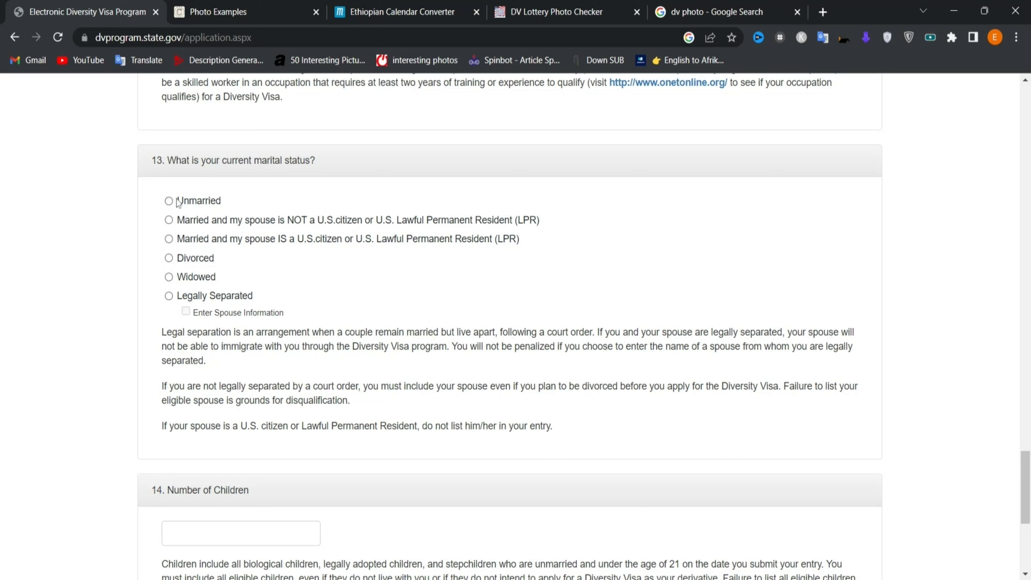
- Answer question 13 with Unmarried, after briefly trying Widowed and Legally Separated
click(168, 203)
scroll(240, 249, down, 1)
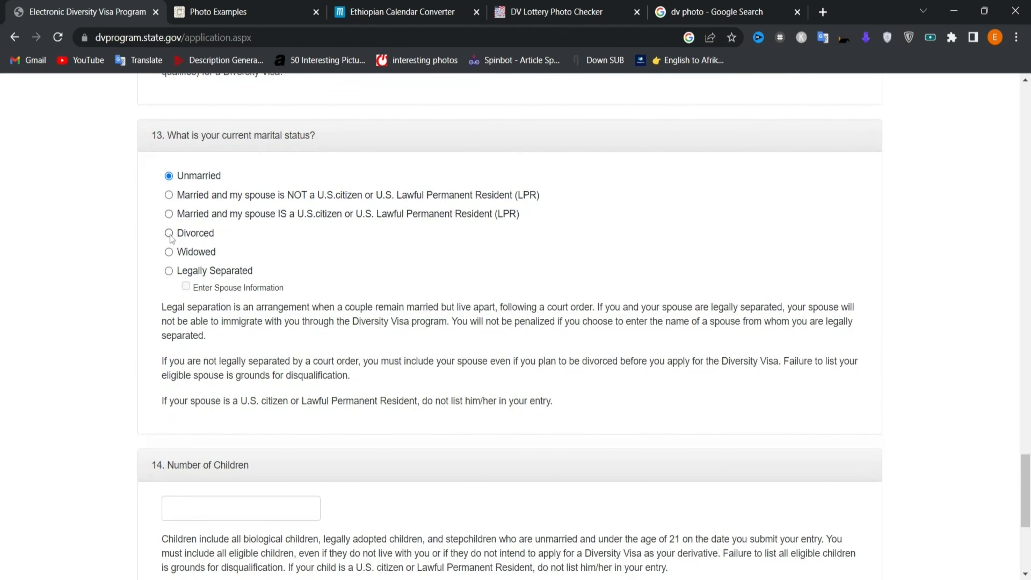
click(169, 252)
click(168, 271)
click(169, 175)
scroll(345, 298, down, 1)
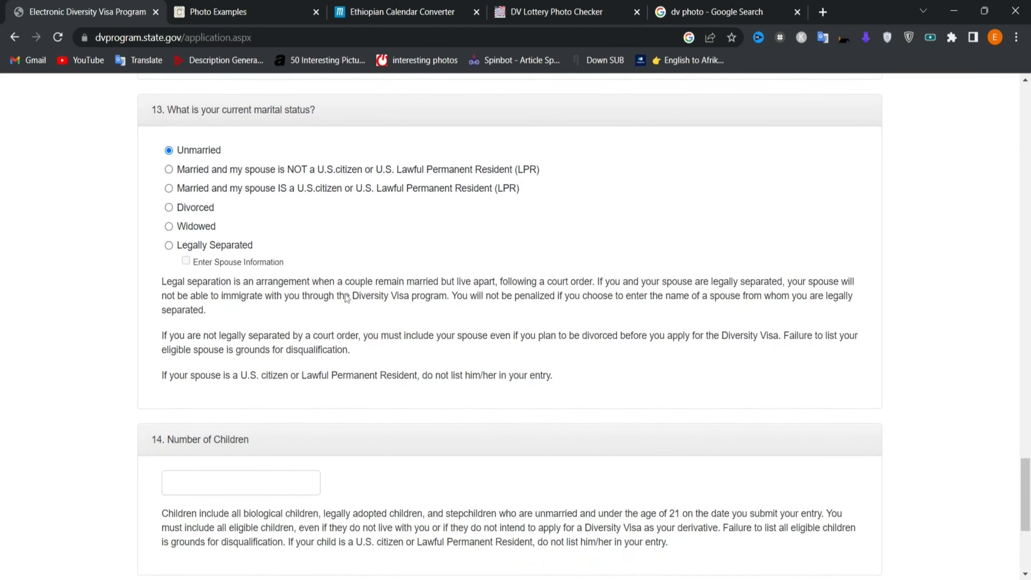
scroll(346, 298, down, 6)
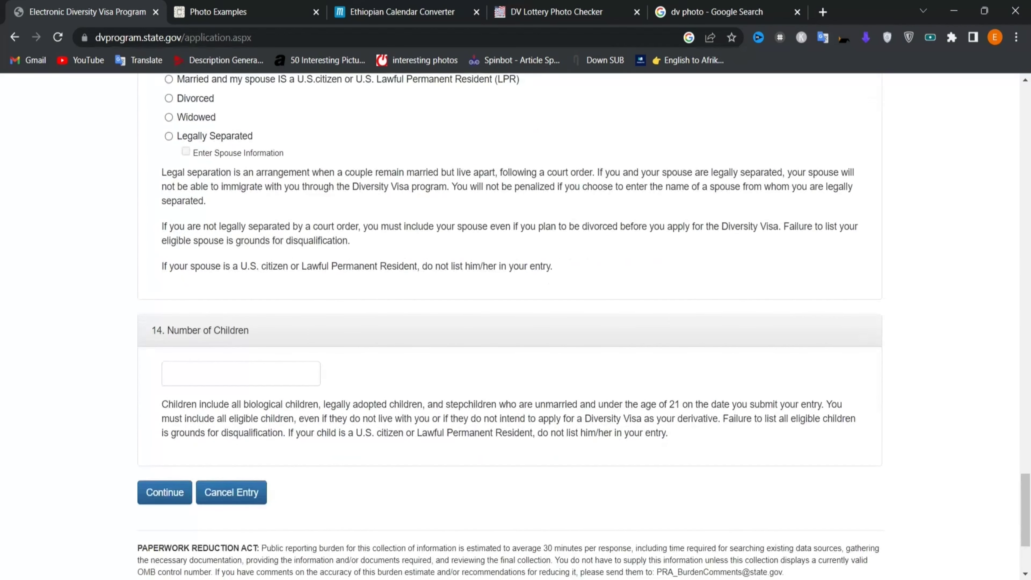
- Enter 0 for Number of Children and continue, which returns a validation error
click(277, 235)
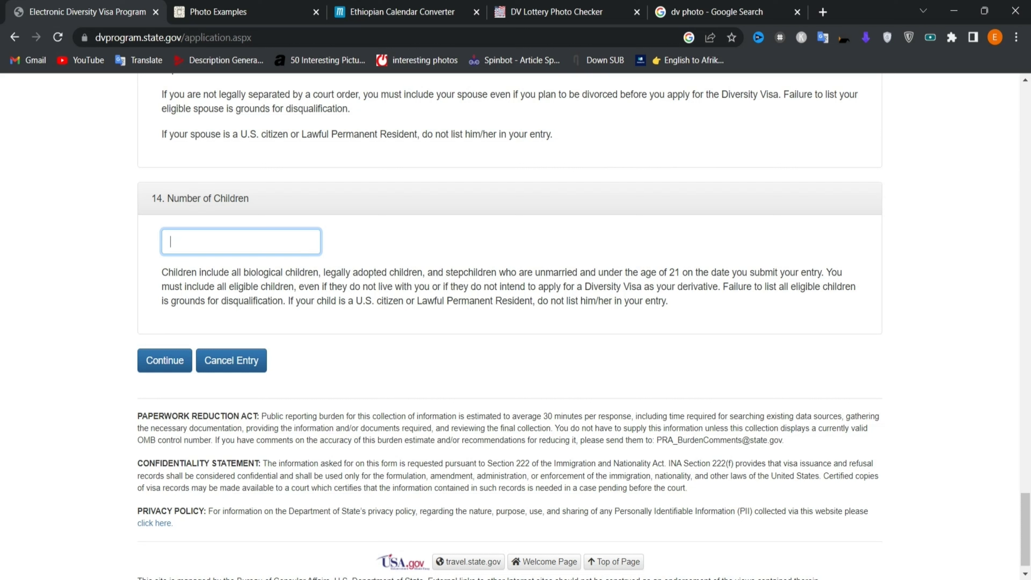
double_click(257, 272)
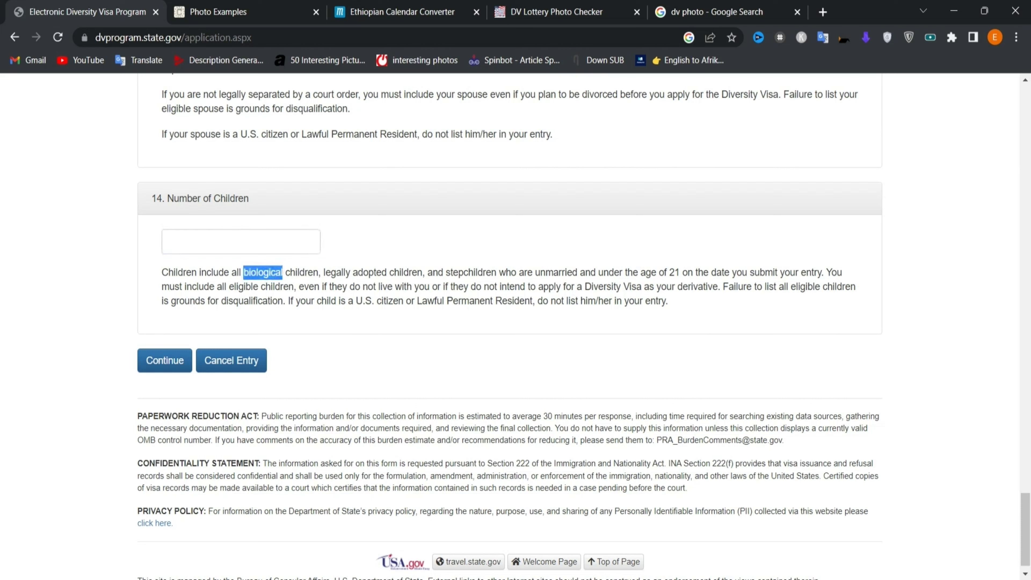
click(307, 272)
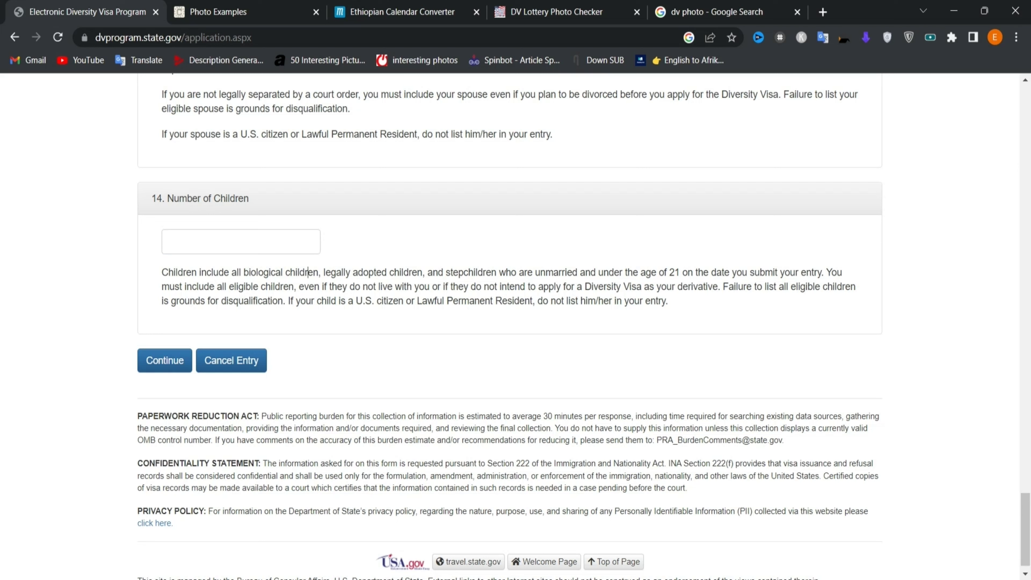
click(171, 241)
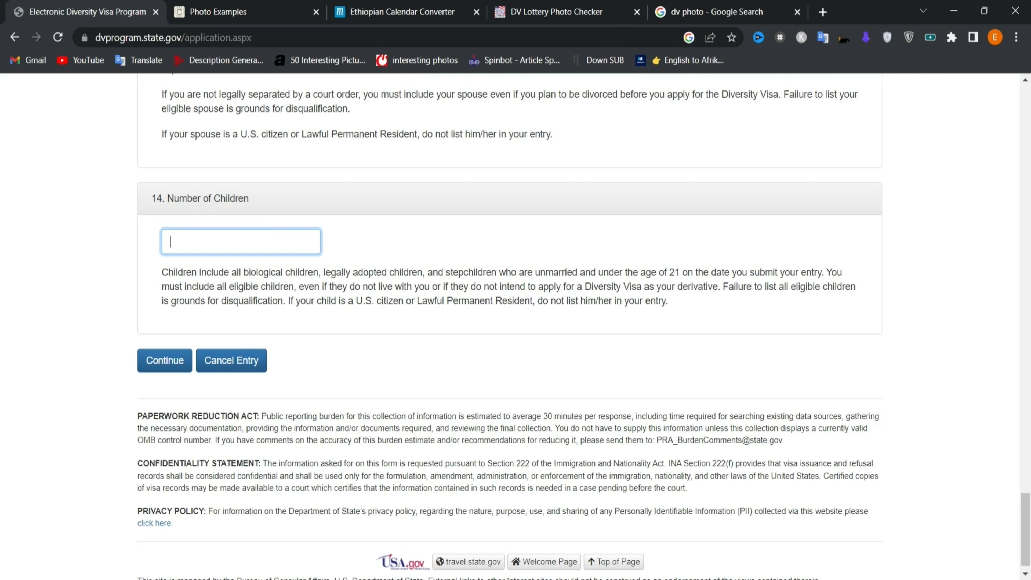
text(0)
click(166, 360)
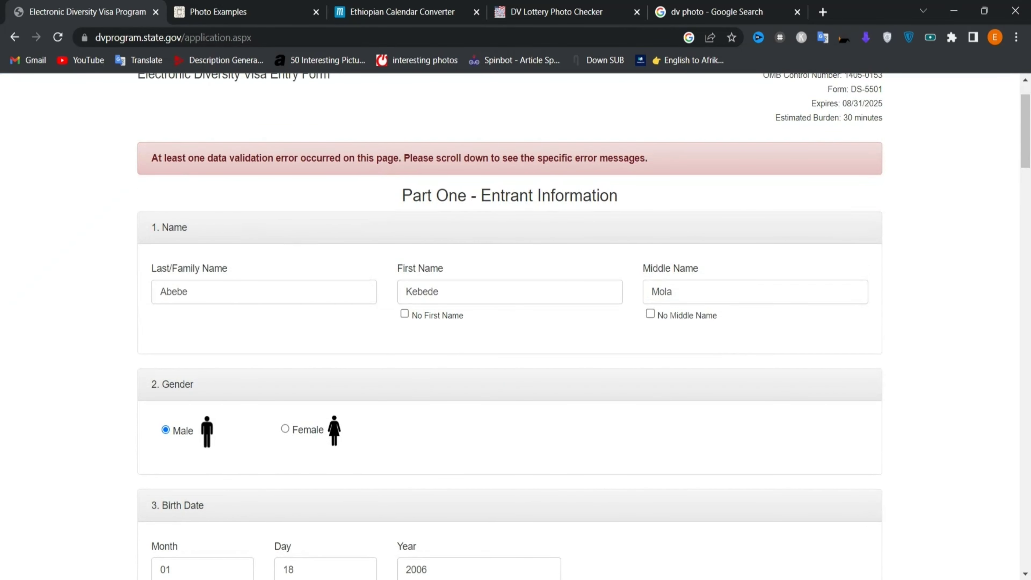
- Enter Addis Ababa as the mailing district and resubmit to reach the review page
scroll(514, 415, down, 5)
scroll(515, 415, down, 7)
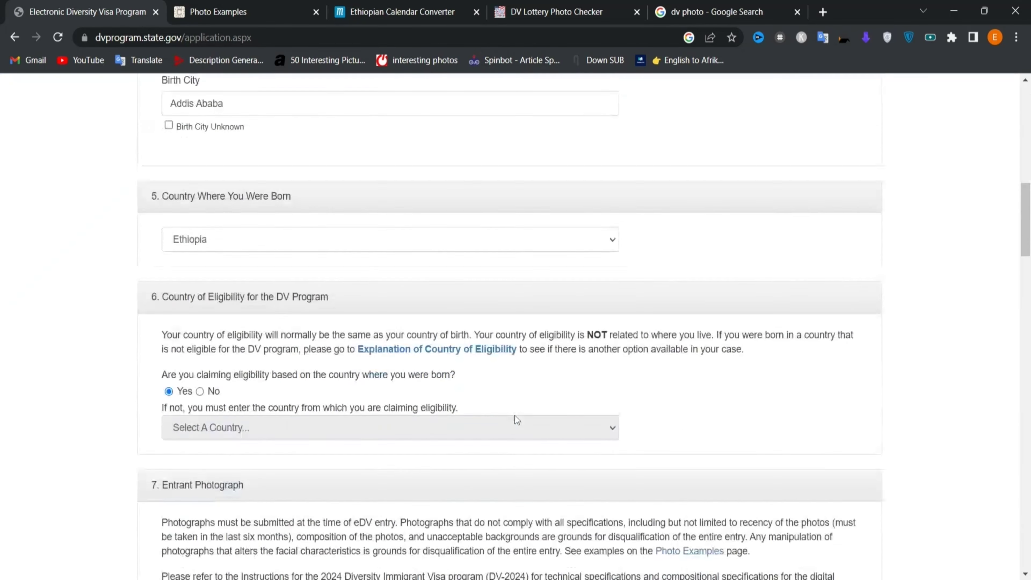
scroll(339, 456, down, 13)
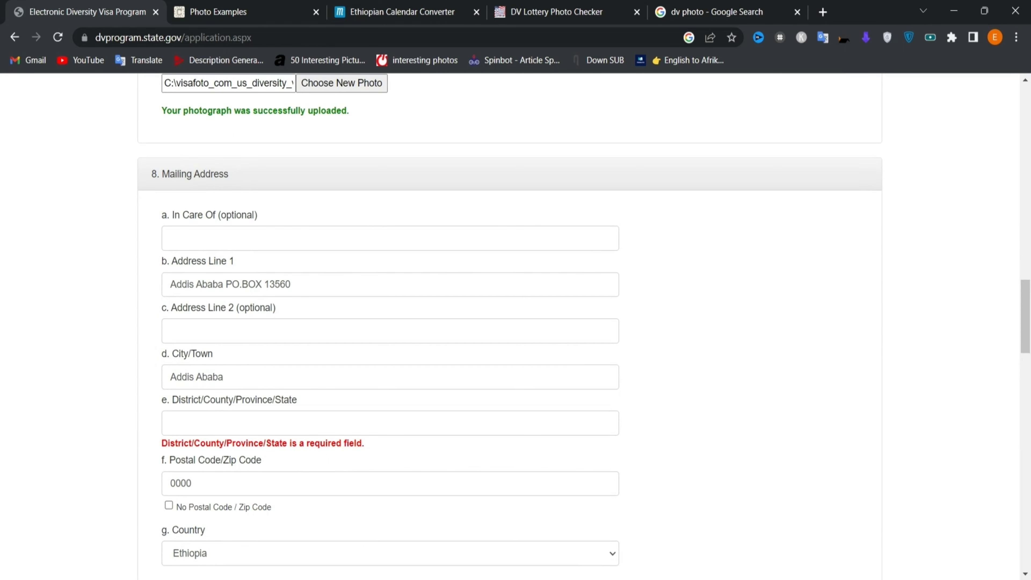
scroll(338, 456, down, 2)
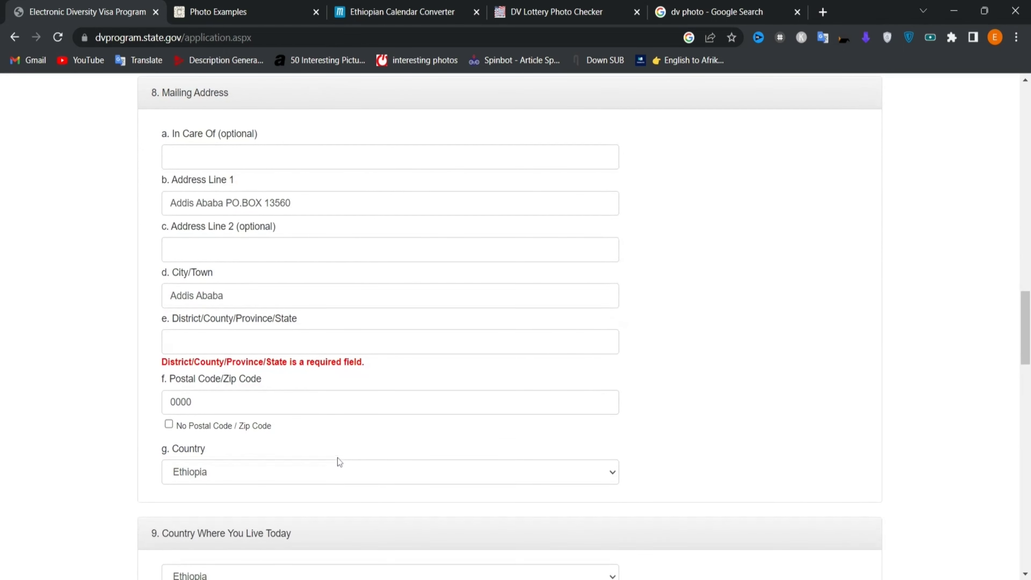
click(171, 341)
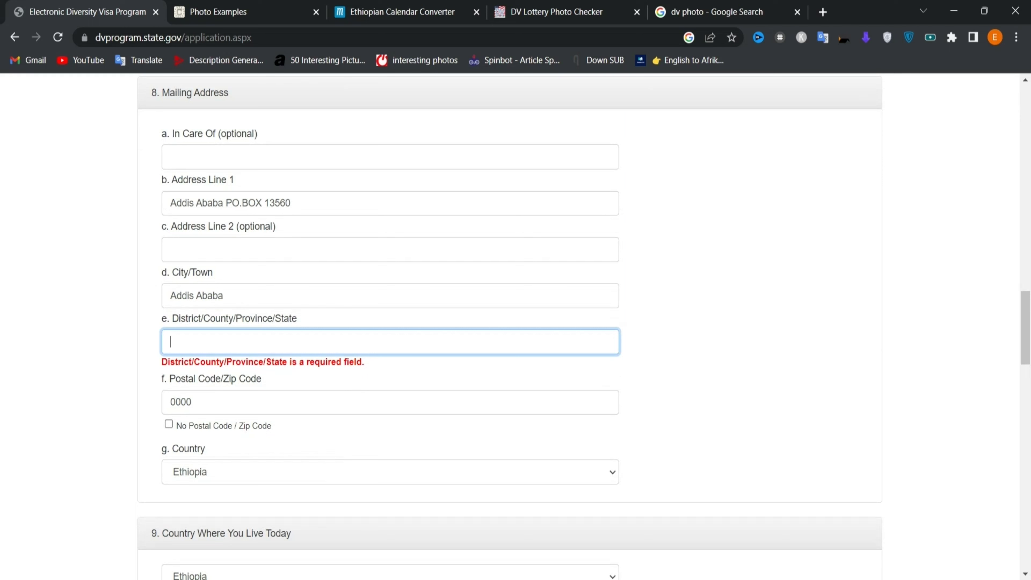
text(a)
key(BackSpace)
text(Addis Ababa)
scroll(584, 327, down, 1)
scroll(511, 325, down, 20)
click(165, 397)
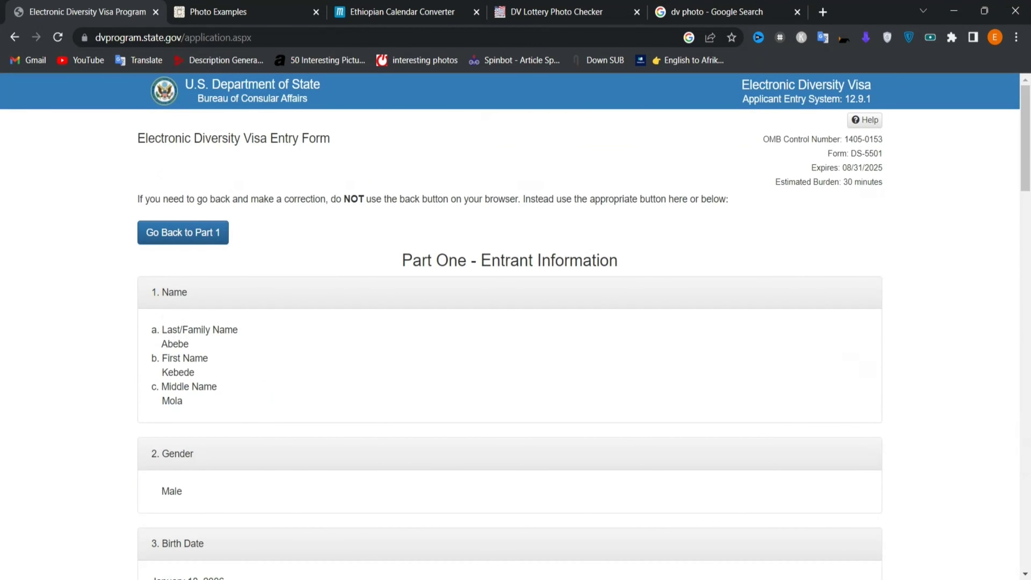
- Review the name, personal details and photograph status on the summary page
scroll(515, 325, down, 1)
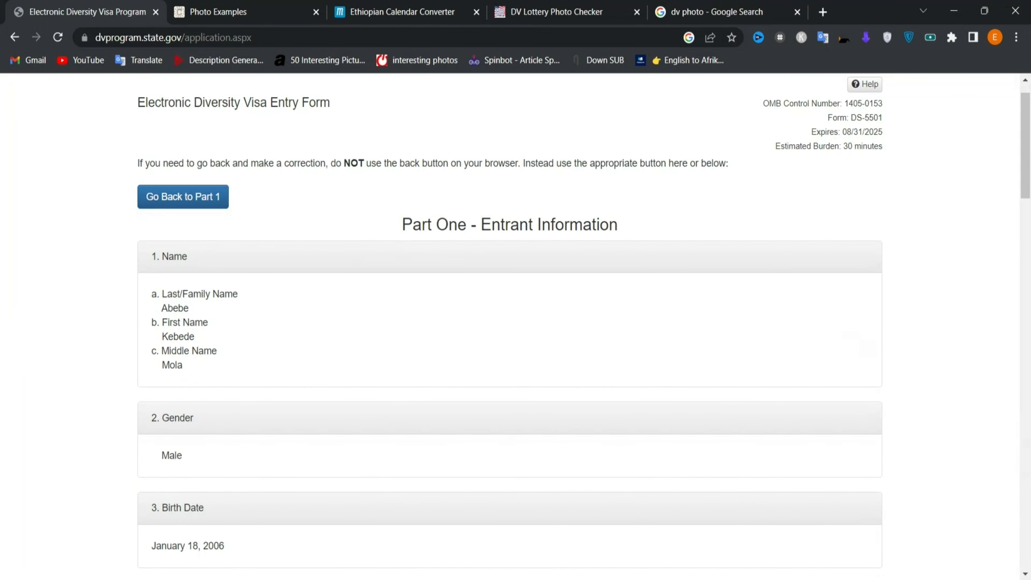
scroll(437, 262, down, 2)
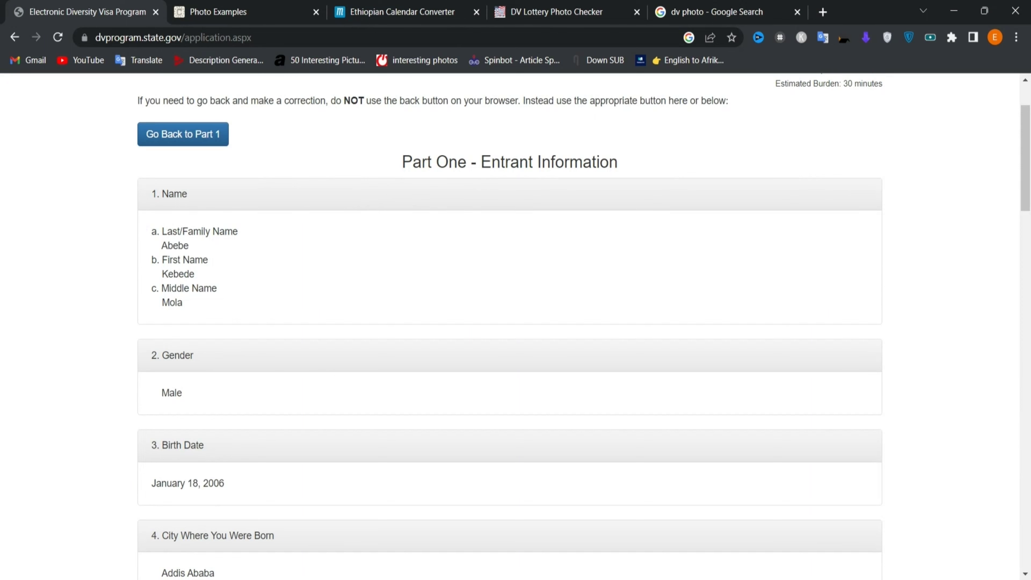
drag(162, 231, 216, 246)
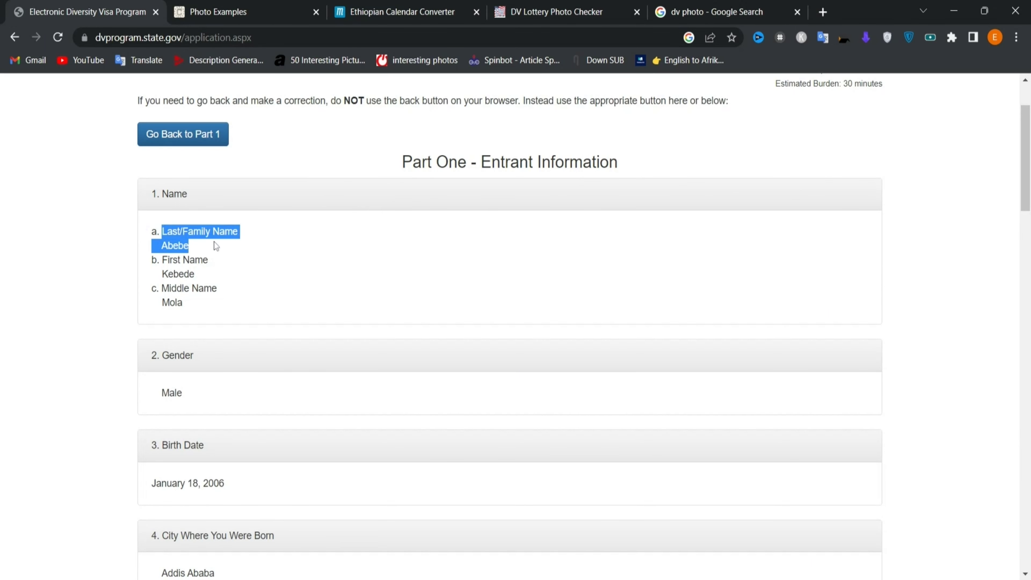
click(217, 246)
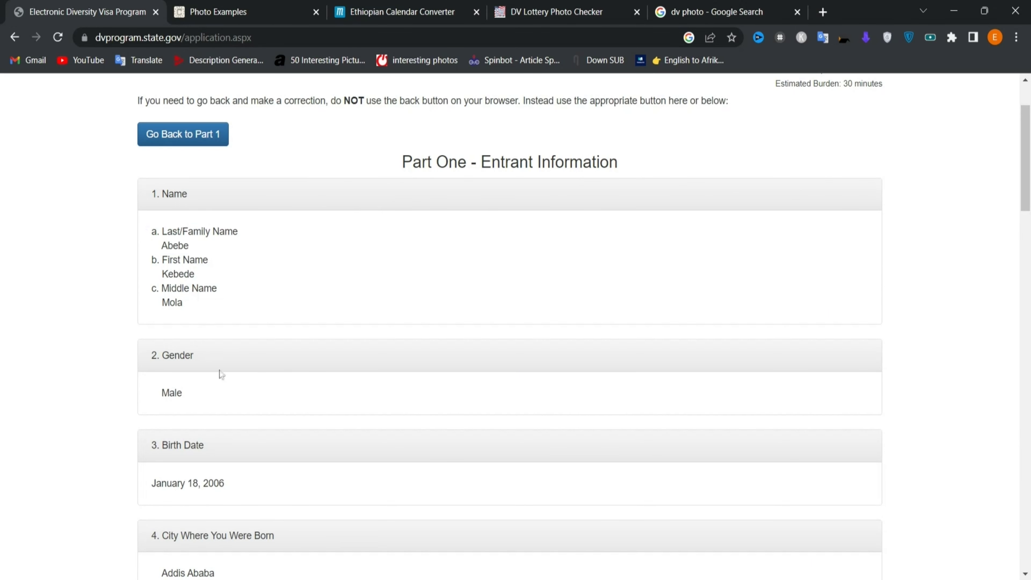
scroll(221, 383, down, 4)
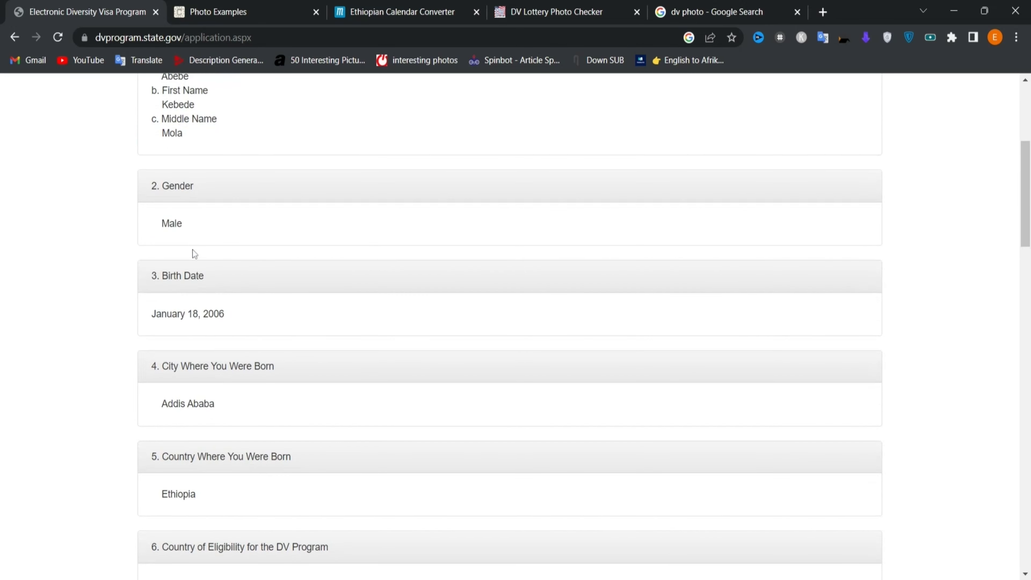
scroll(194, 254, down, 1)
scroll(191, 268, down, 2)
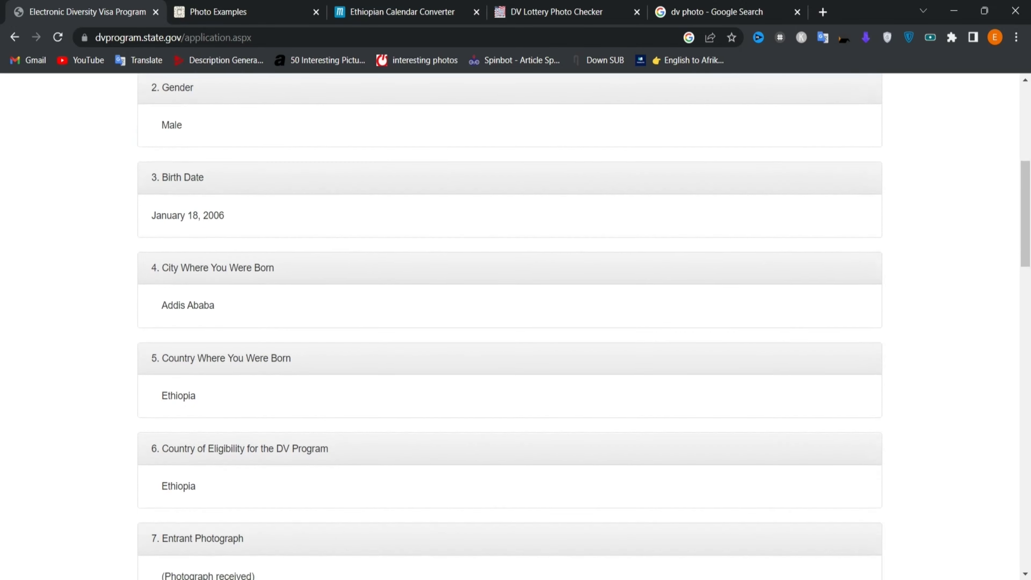
scroll(193, 275, down, 4)
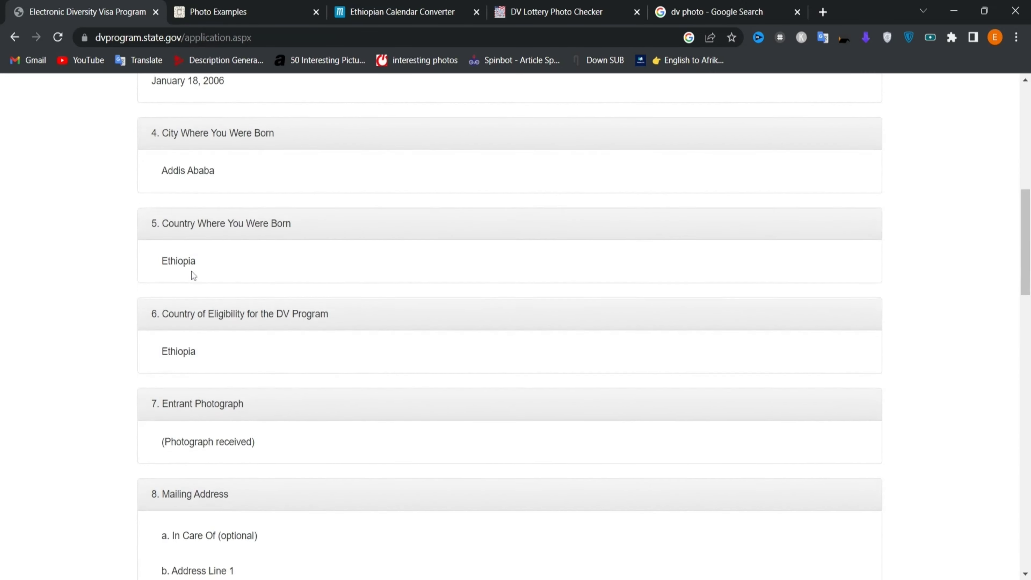
scroll(193, 275, down, 1)
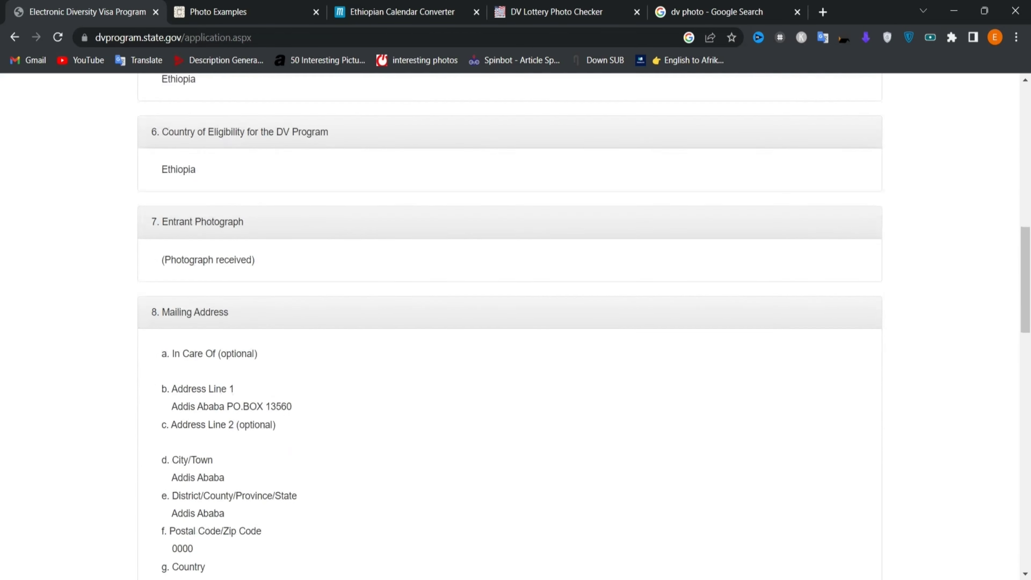
drag(163, 255, 257, 259)
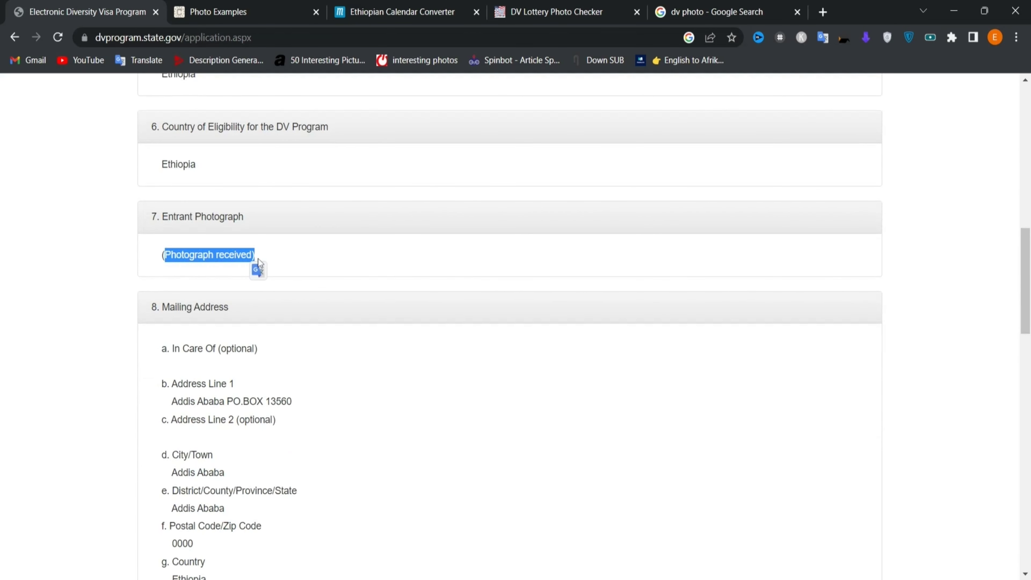
scroll(258, 259, down, 2)
click(187, 279)
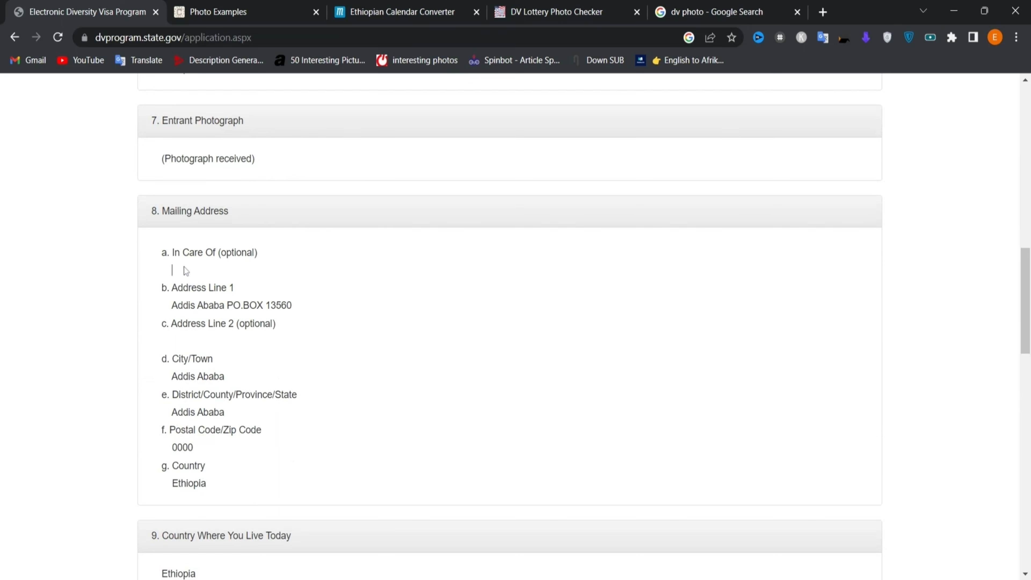
- Check the mailing address, postal code 0000, and Number of Children 0
drag(182, 305, 310, 318)
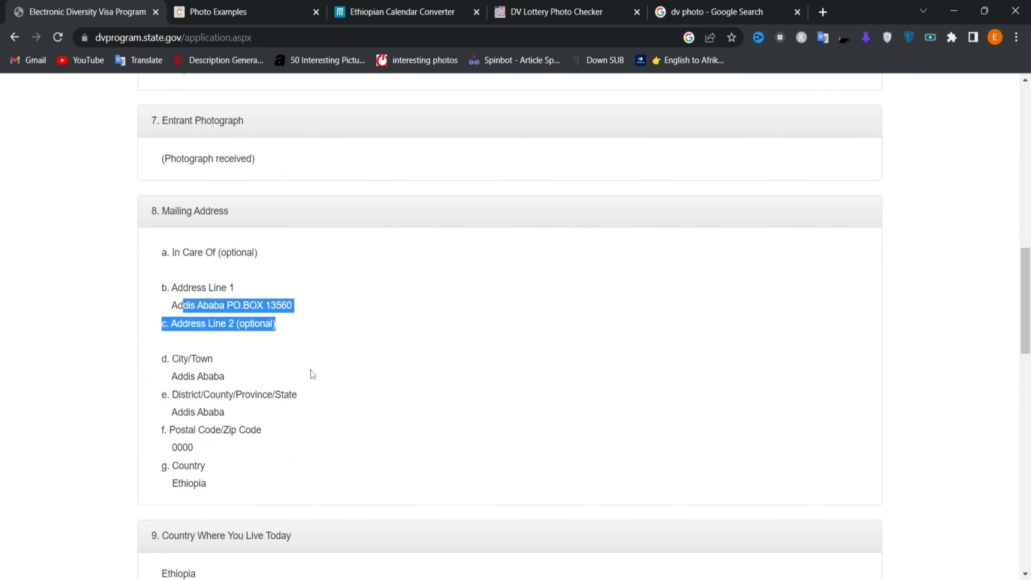
scroll(311, 370, down, 3)
drag(197, 218, 204, 251)
click(204, 251)
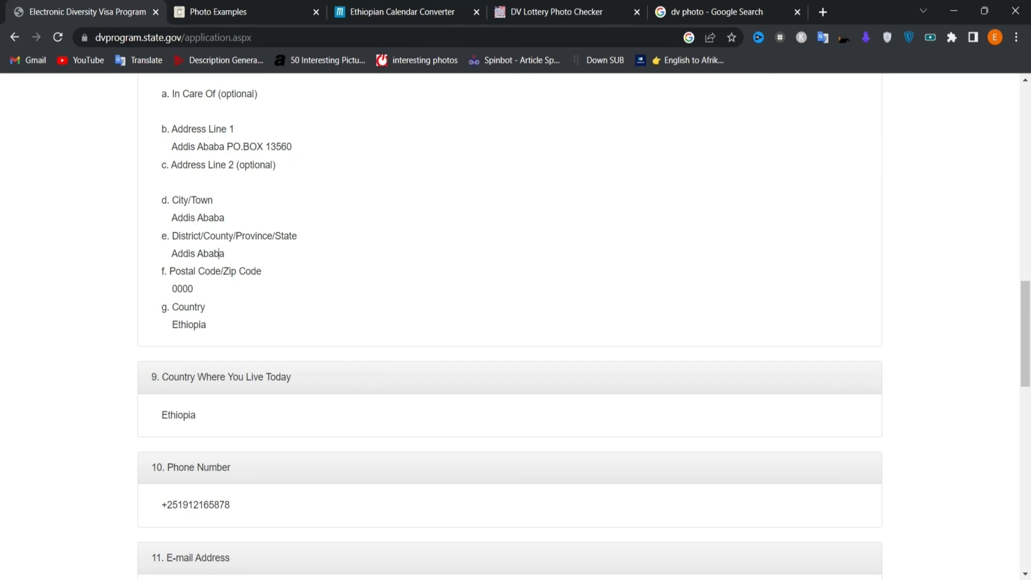
double_click(183, 289)
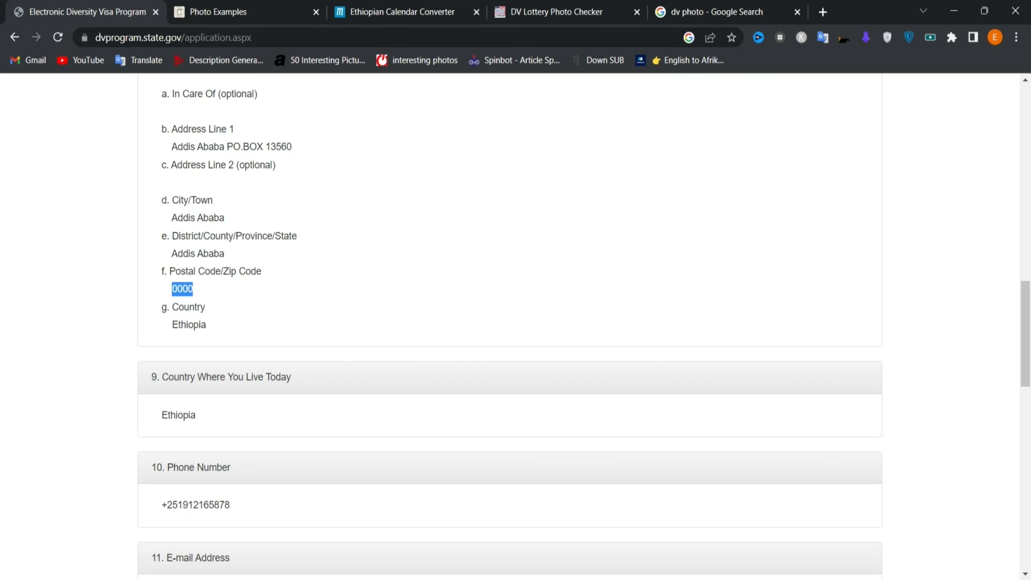
click(222, 305)
scroll(188, 285, down, 2)
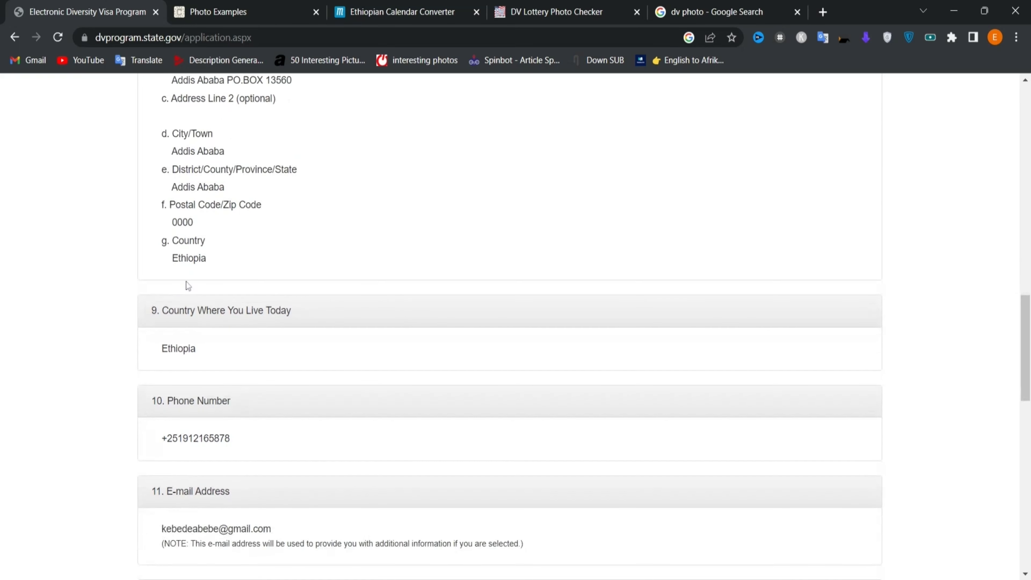
scroll(192, 374, down, 4)
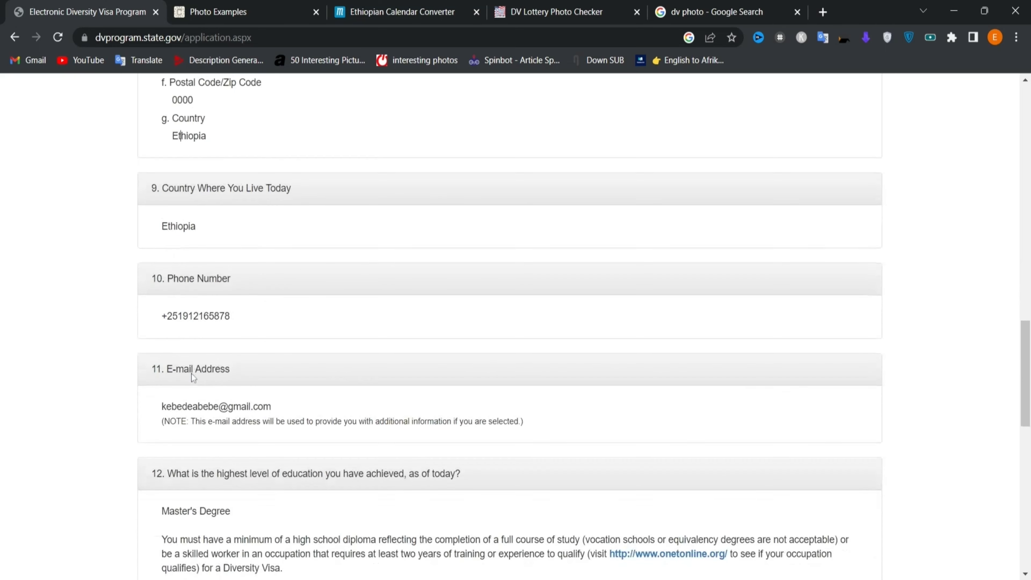
scroll(206, 404, down, 6)
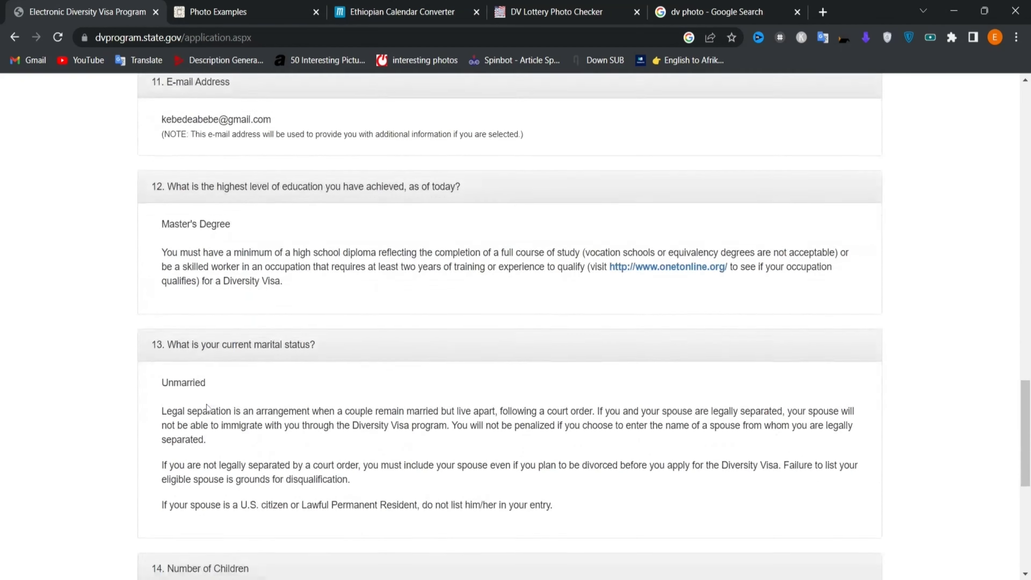
scroll(206, 407, down, 8)
double_click(164, 267)
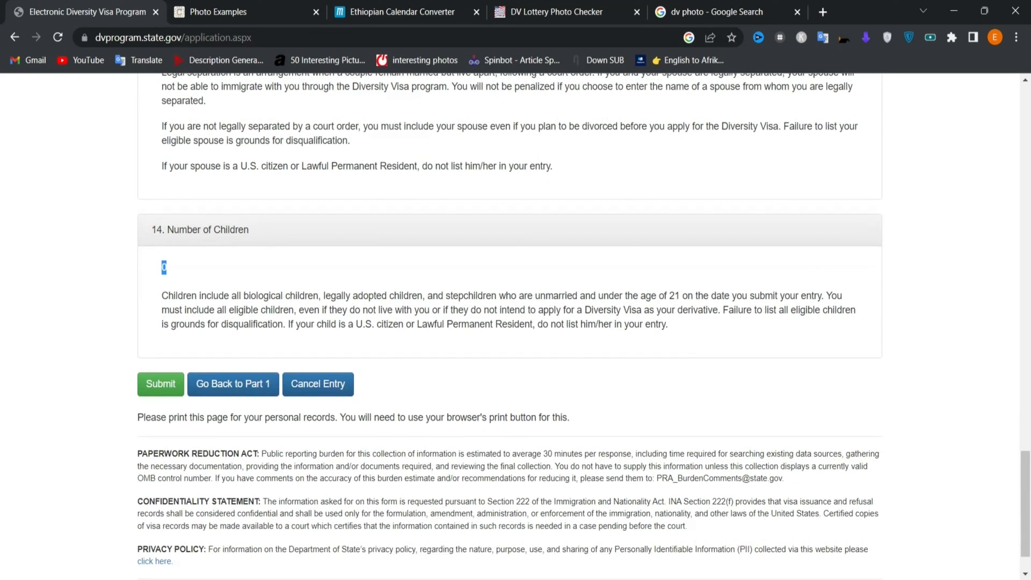